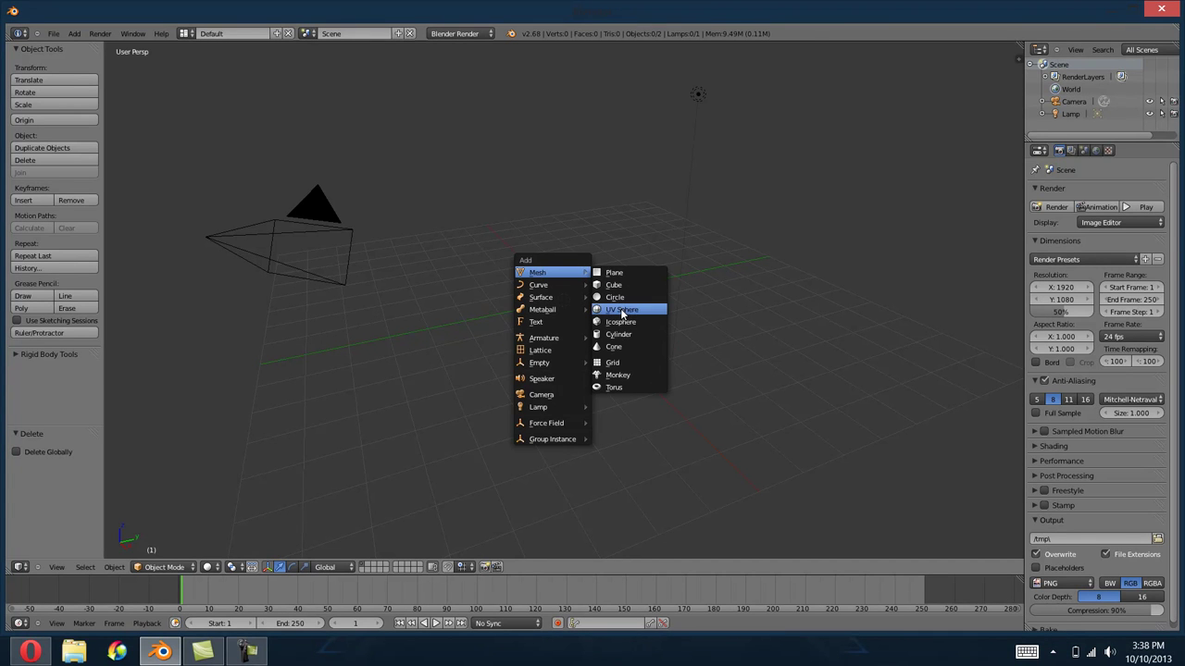
# Add a UV sphere and view it from the front in wireframe Edit Mode.
pyautogui.click(622, 310)
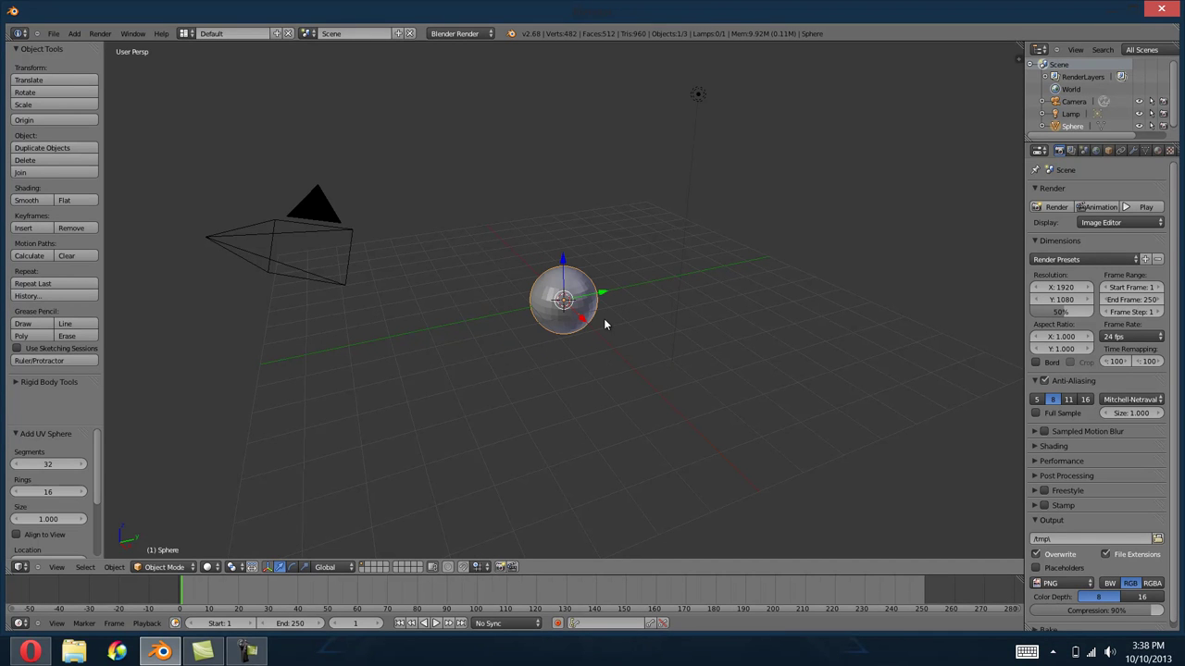
pyautogui.press('KP_1')
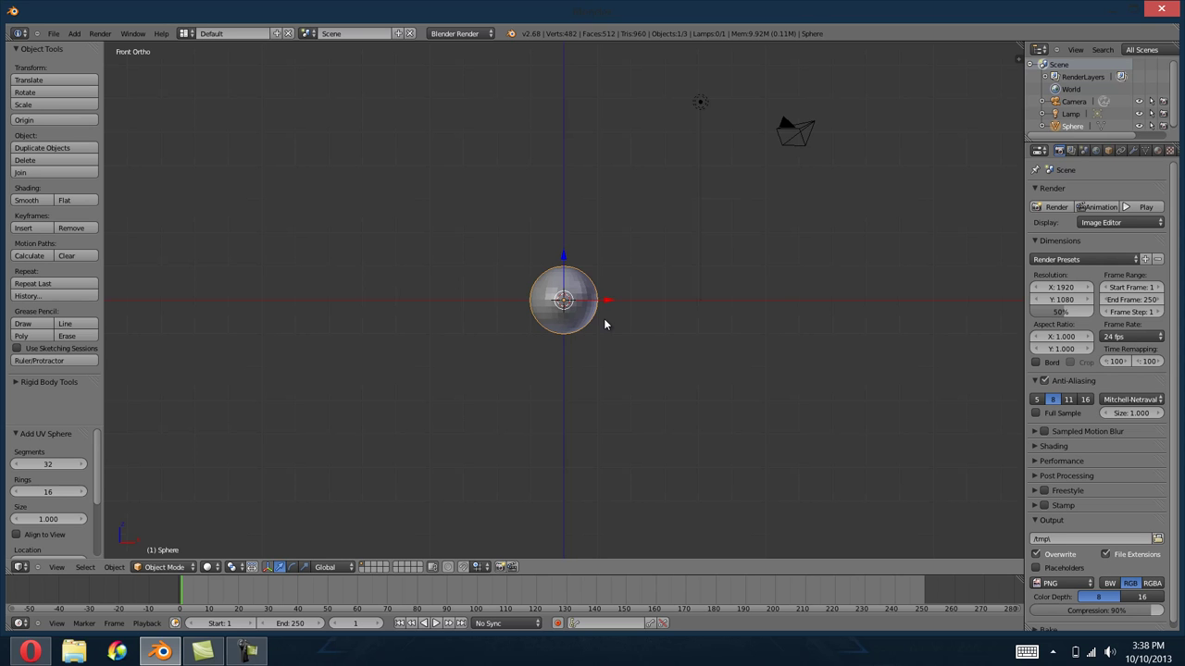
pyautogui.scroll(3, 638, 324)
pyautogui.scroll(1, 638, 324)
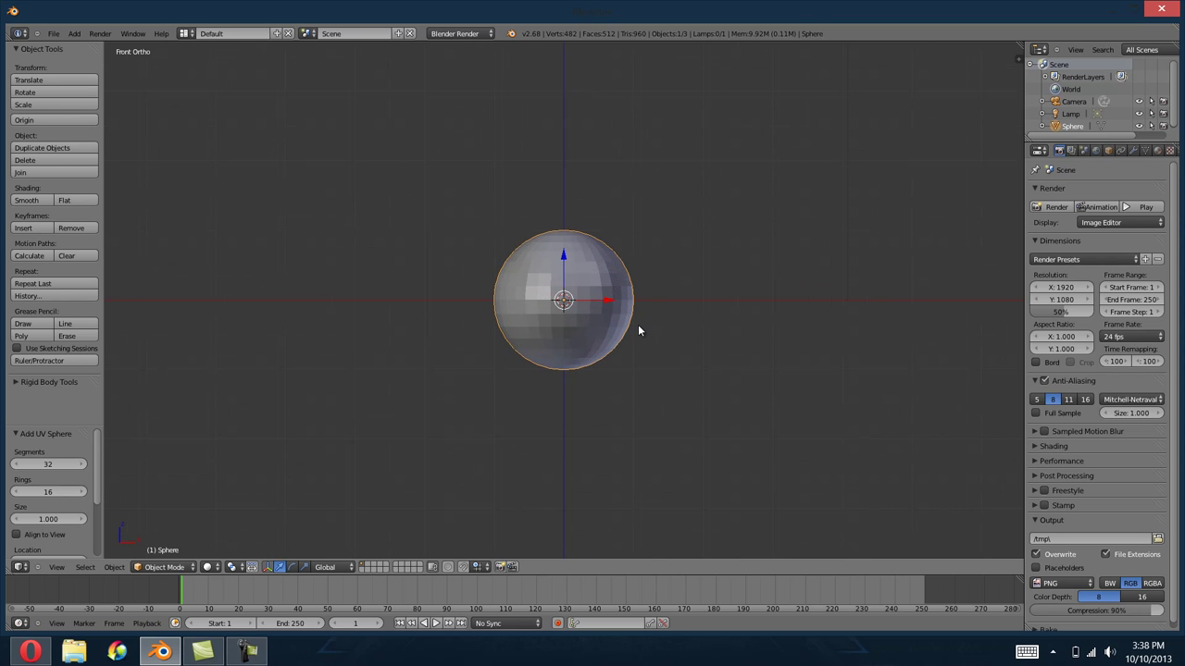
pyautogui.press('Tab')
pyautogui.press('z')
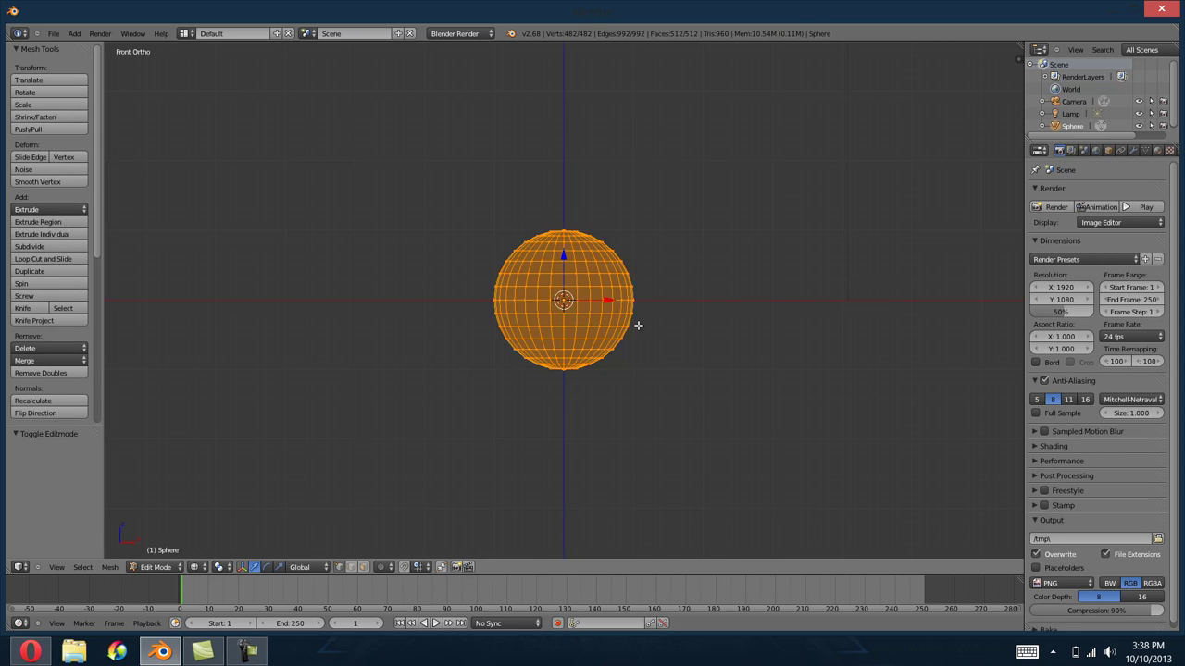
# Box-select the sphere's upper half and scale it to 0.851.
pyautogui.press('a')
pyautogui.press('b')
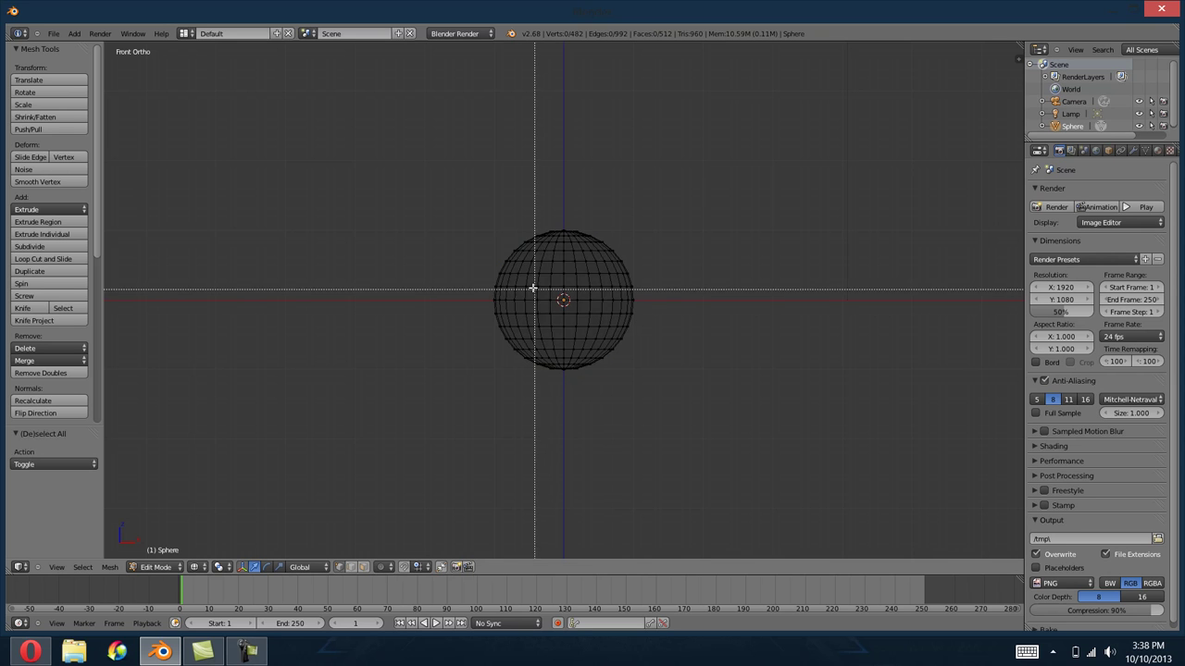
pyautogui.moveTo(492, 219); pyautogui.dragTo(651, 294)
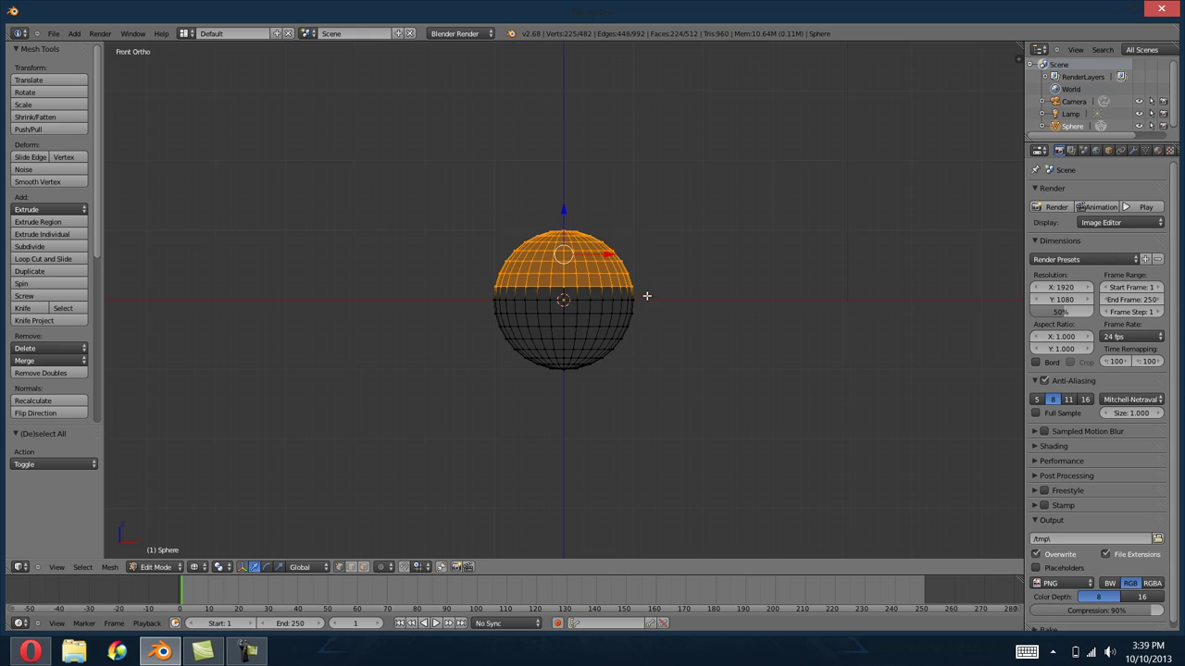
pyautogui.press('s')
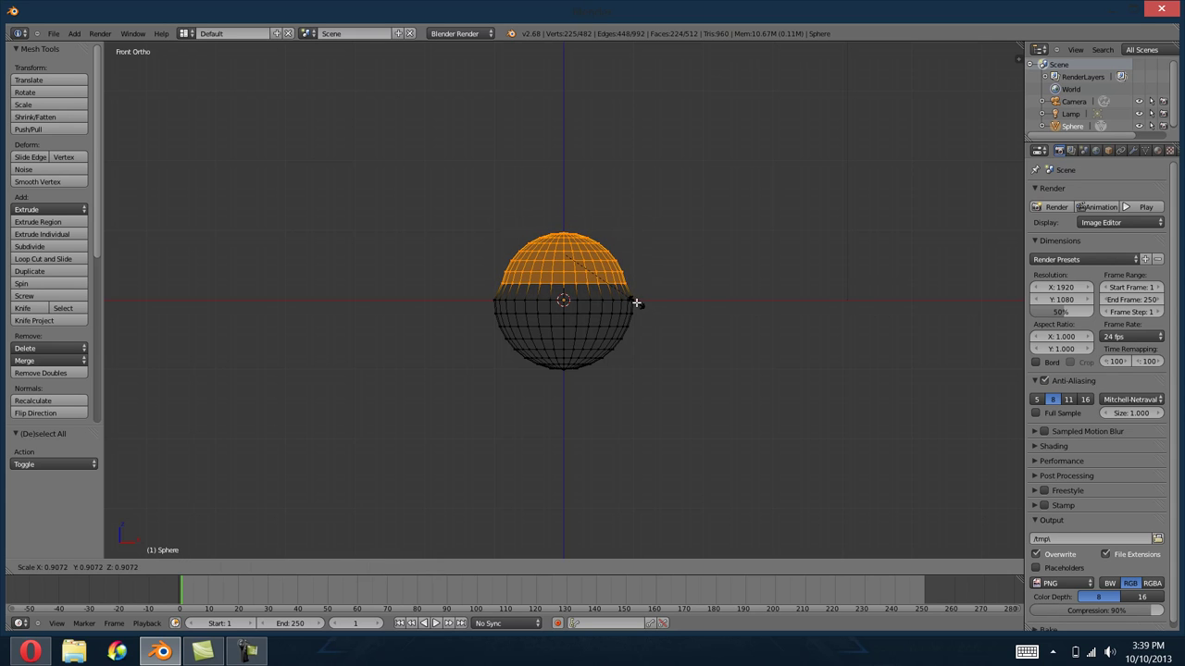
pyautogui.click(630, 301)
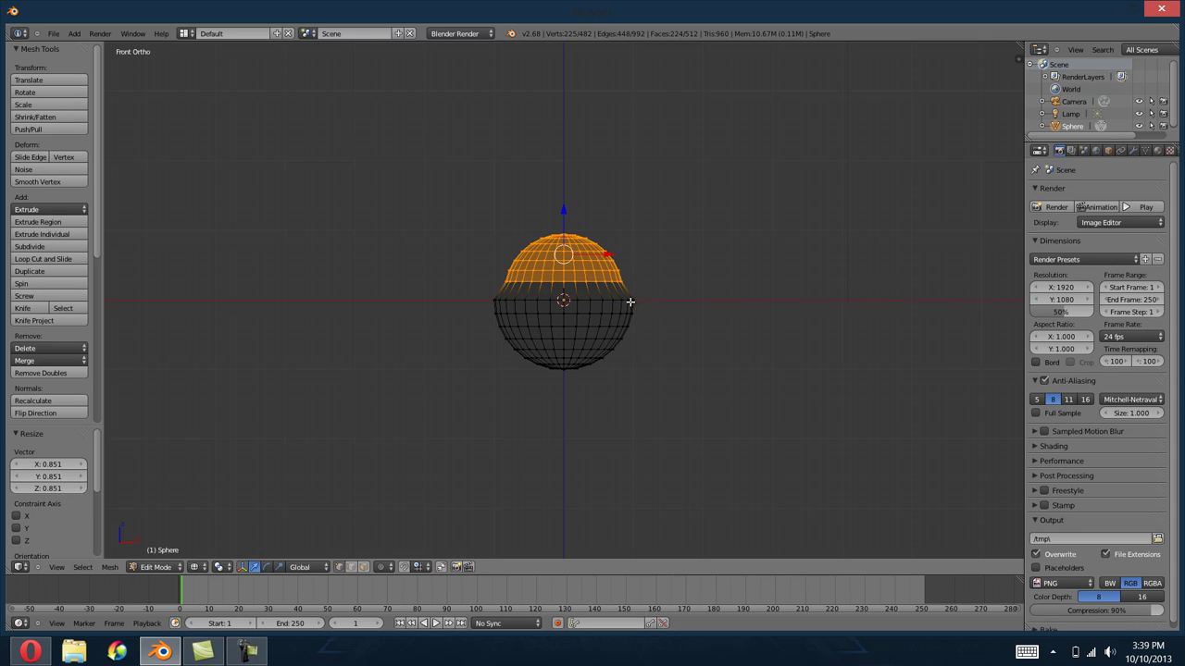
# Deselect everything and box-select only the sphere's top vertex.
pyautogui.press('a')
pyautogui.press('b')
pyautogui.moveTo(528, 223); pyautogui.dragTo(591, 237)
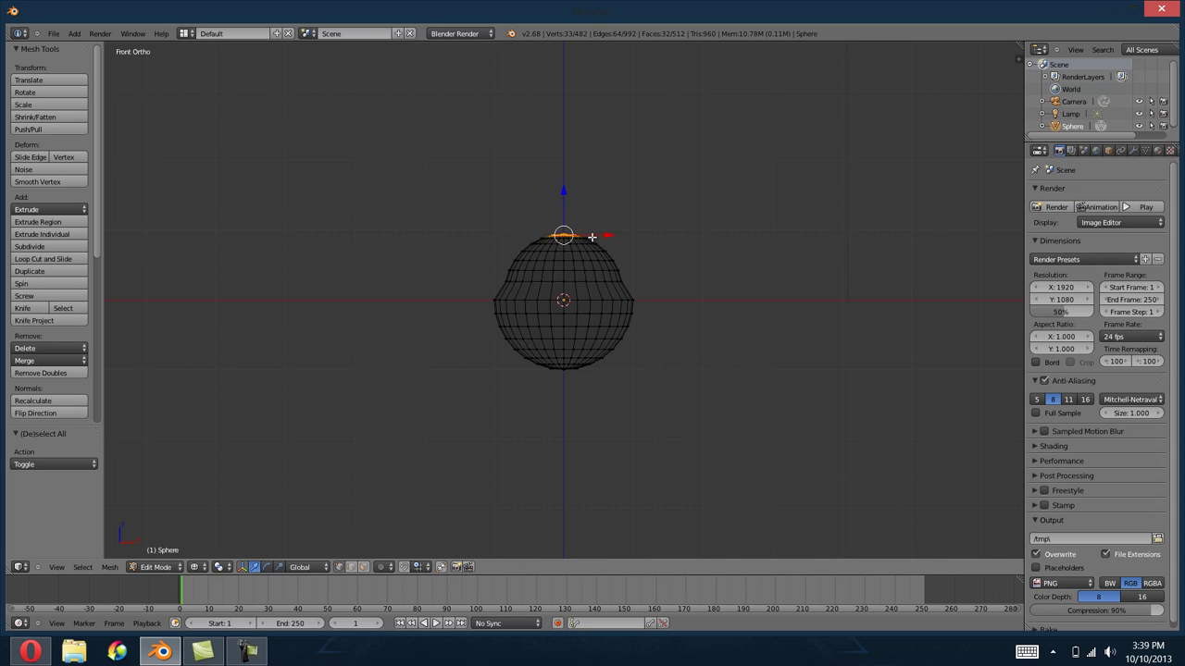
# Turn on proportional editing with a Sphere falloff.
pyautogui.click(381, 567)
pyautogui.click(395, 542)
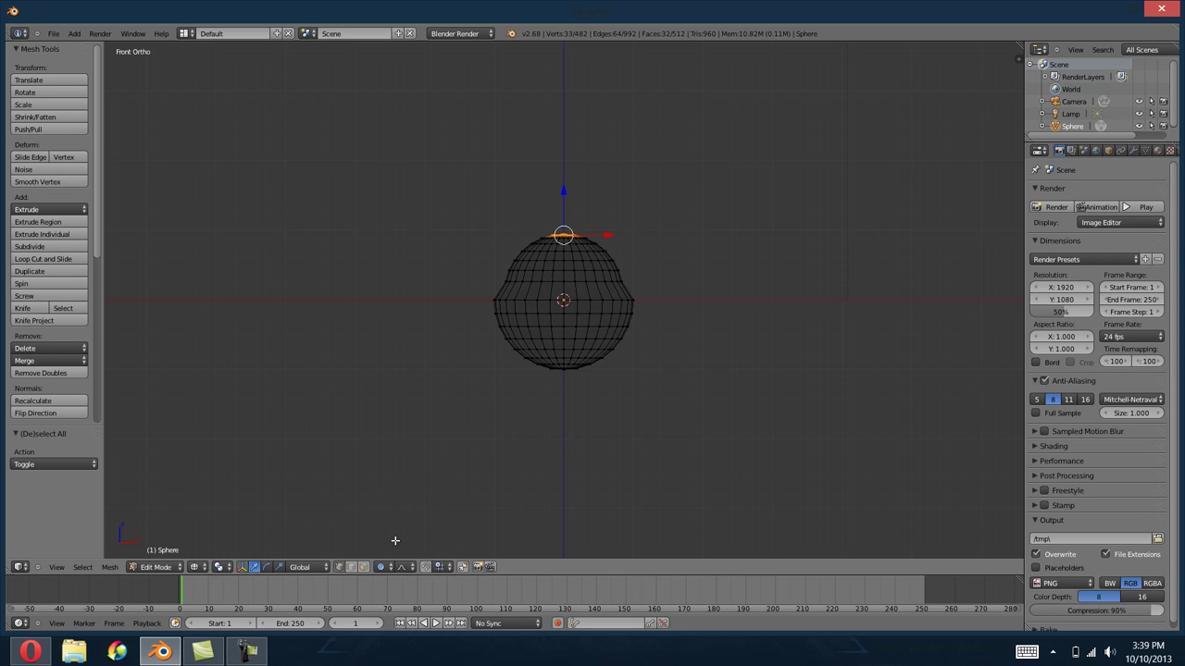
pyautogui.click(406, 567)
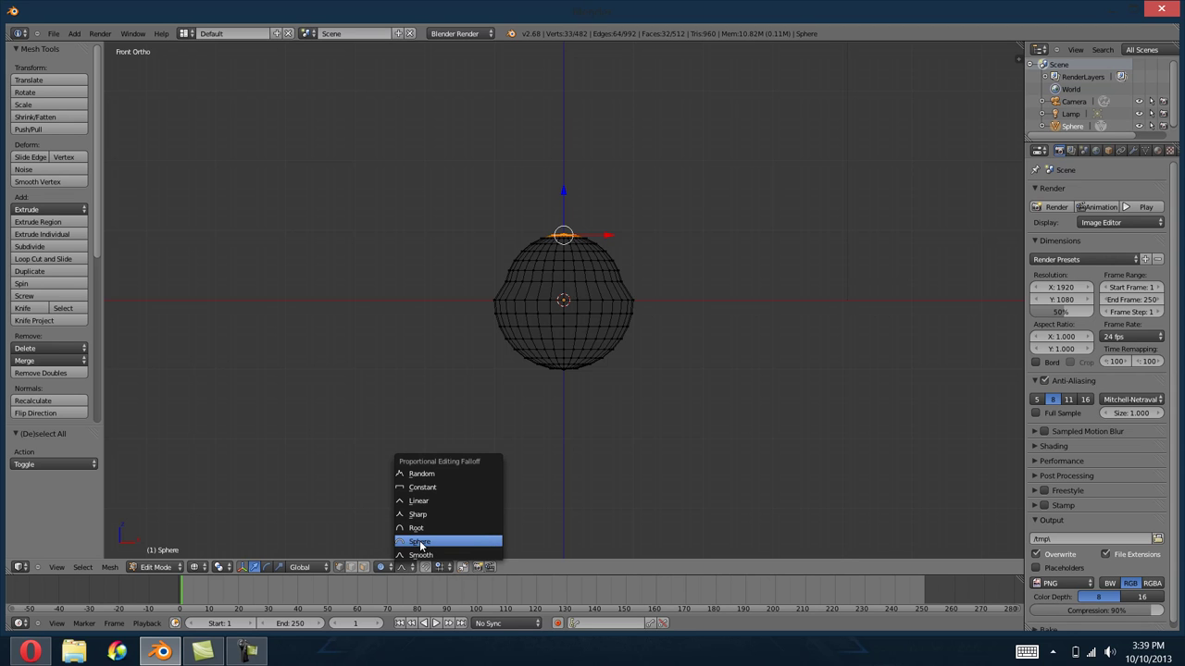
pyautogui.click(421, 541)
# Pull the top vertex down 1.64 along Z into a bowl, then view it from above.
pyautogui.press('g')
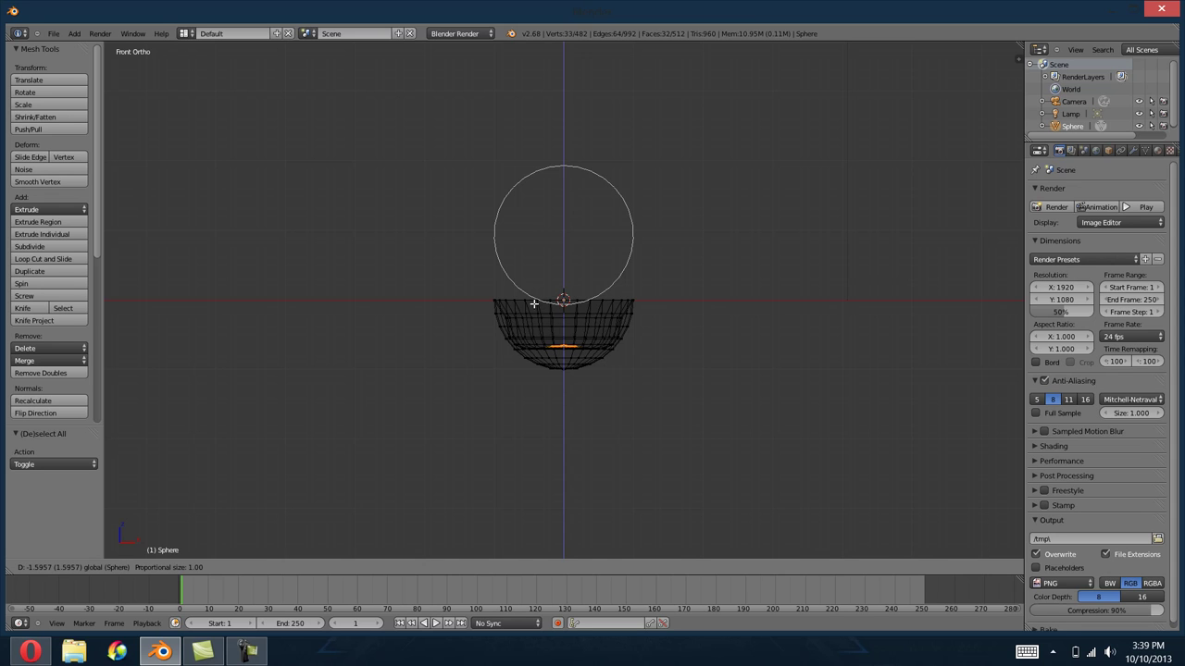
pyautogui.click(534, 307)
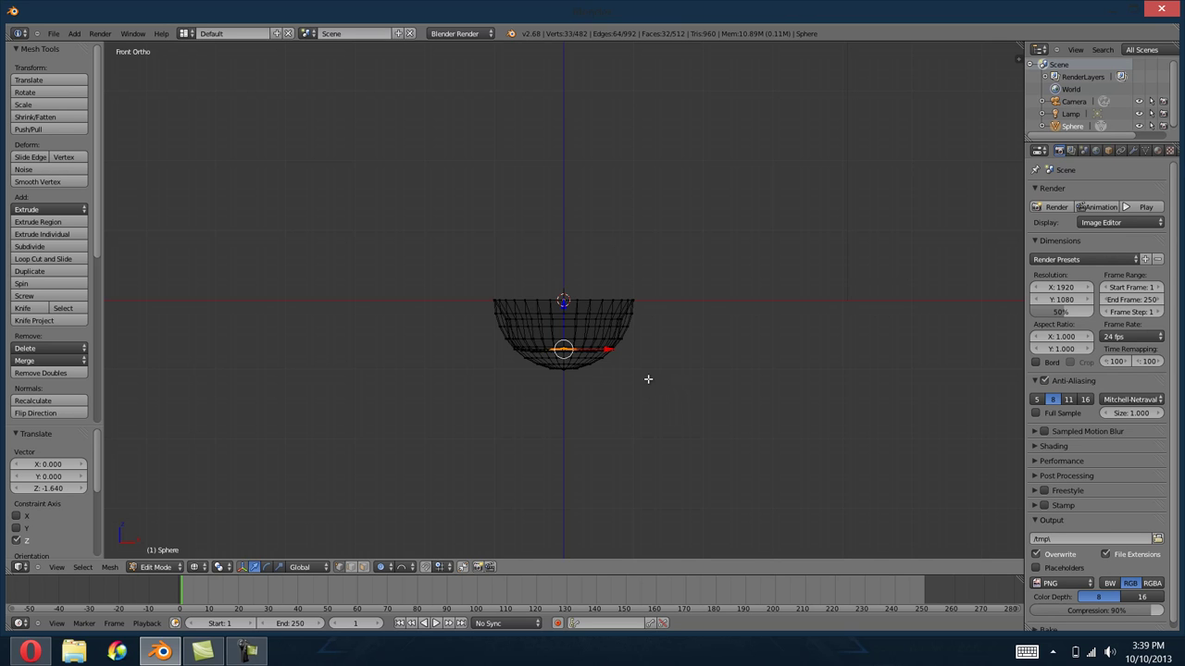
pyautogui.press('z')
pyautogui.press('Tab')
pyautogui.press('KP_7')
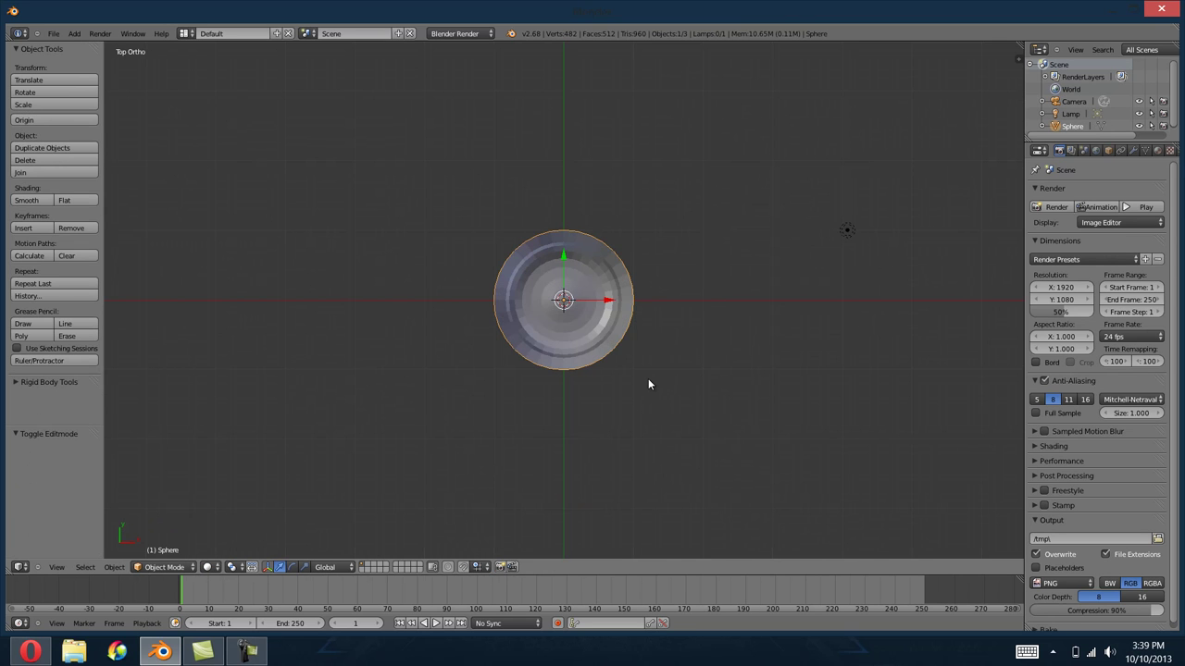
# Add an icosphere at the bowl's centre and show it in wireframe.
pyautogui.moveTo(648, 377)
pyautogui.mouseDown(button='middle')
pyautogui.moveTo(703, 293)
pyautogui.moveTo(754, 312)
pyautogui.moveTo(759, 346)
pyautogui.moveTo(635, 362)
pyautogui.moveTo(587, 307)
pyautogui.moveTo(597, 272)
pyautogui.moveTo(722, 287)
pyautogui.moveTo(636, 345)
pyautogui.mouseUp(button='middle')
pyautogui.press('KP_7')
pyautogui.hotkey('shift', 'a')
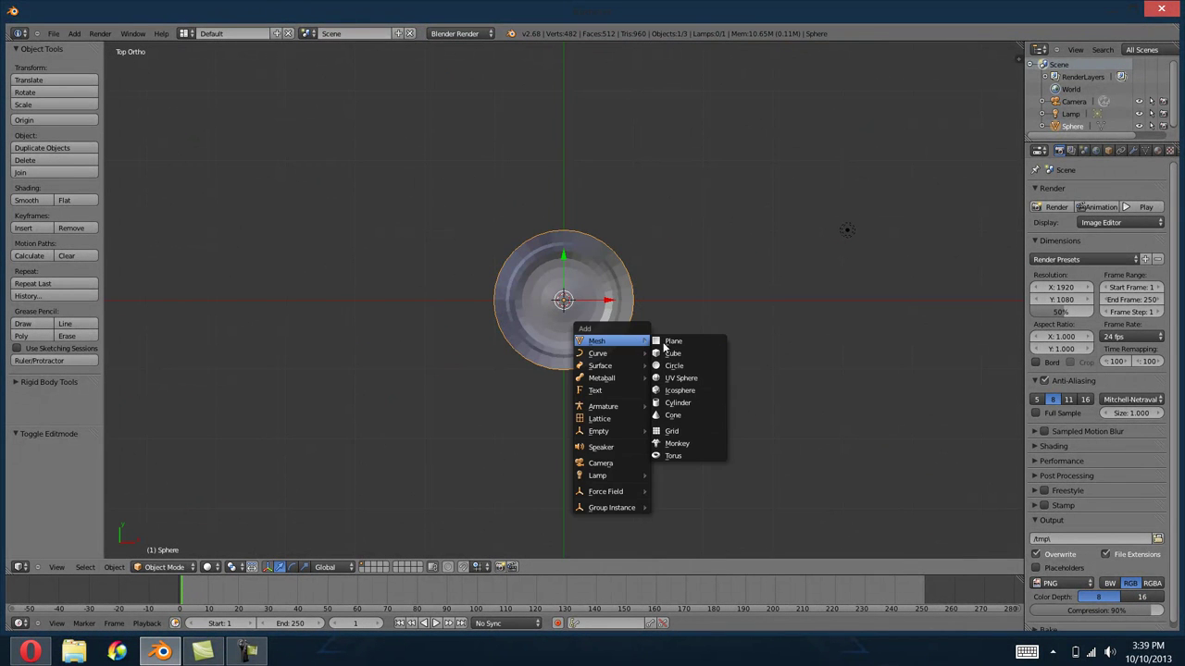
pyautogui.click(685, 390)
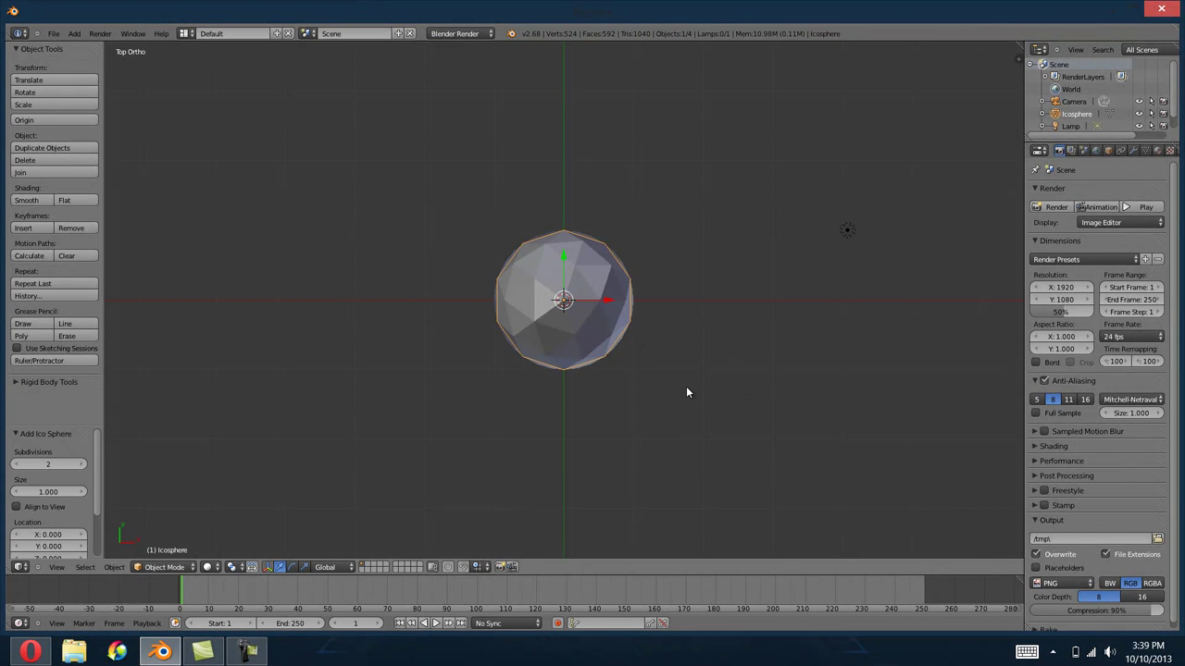
pyautogui.press('z')
pyautogui.press('Tab')
pyautogui.hotkey('shift', 'a')
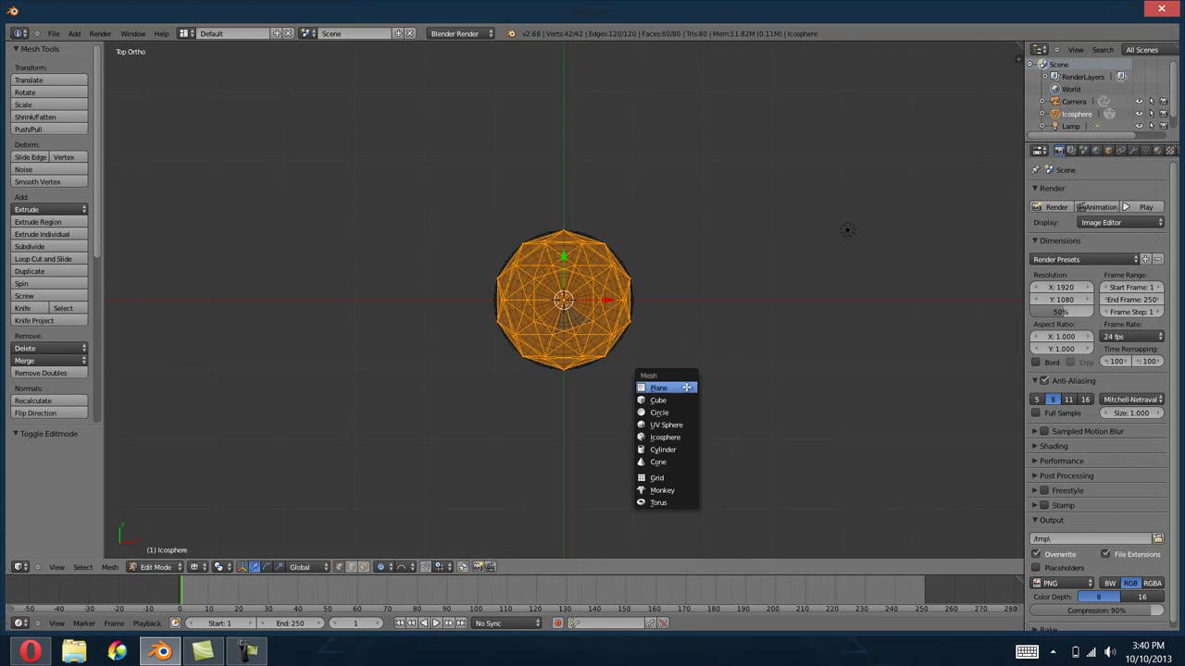
pyautogui.press('Escape')
pyautogui.press('Tab')
# Add a second icosphere and scale it to 0.5.
pyautogui.hotkey('shift', 'a')
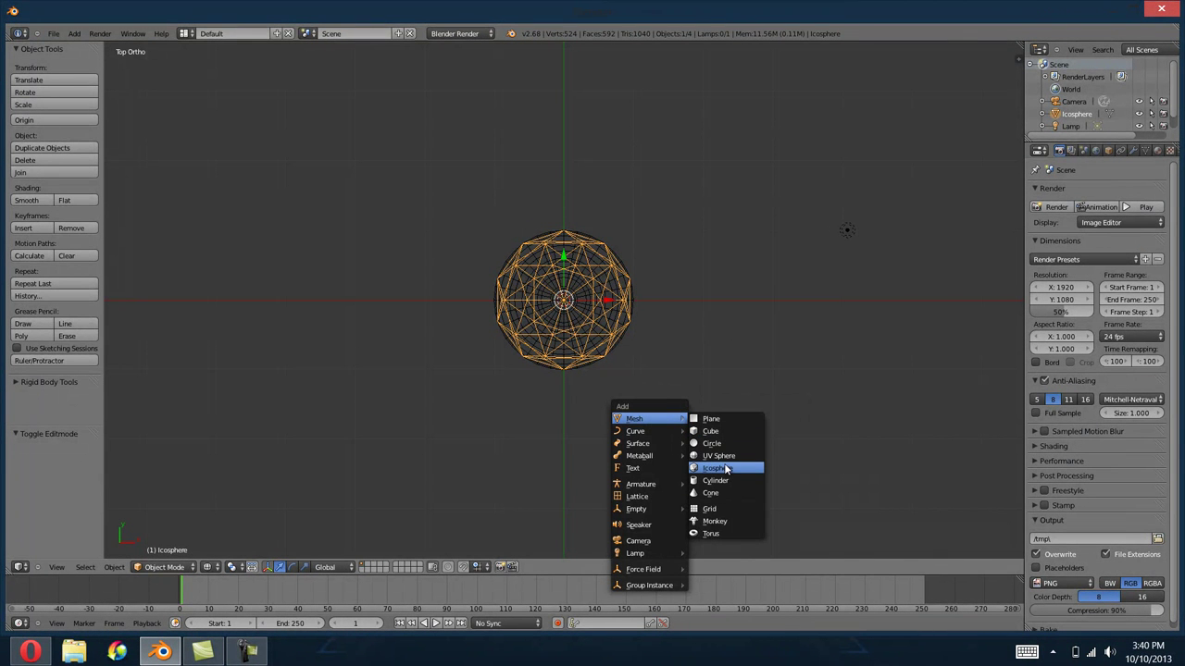
pyautogui.click(725, 470)
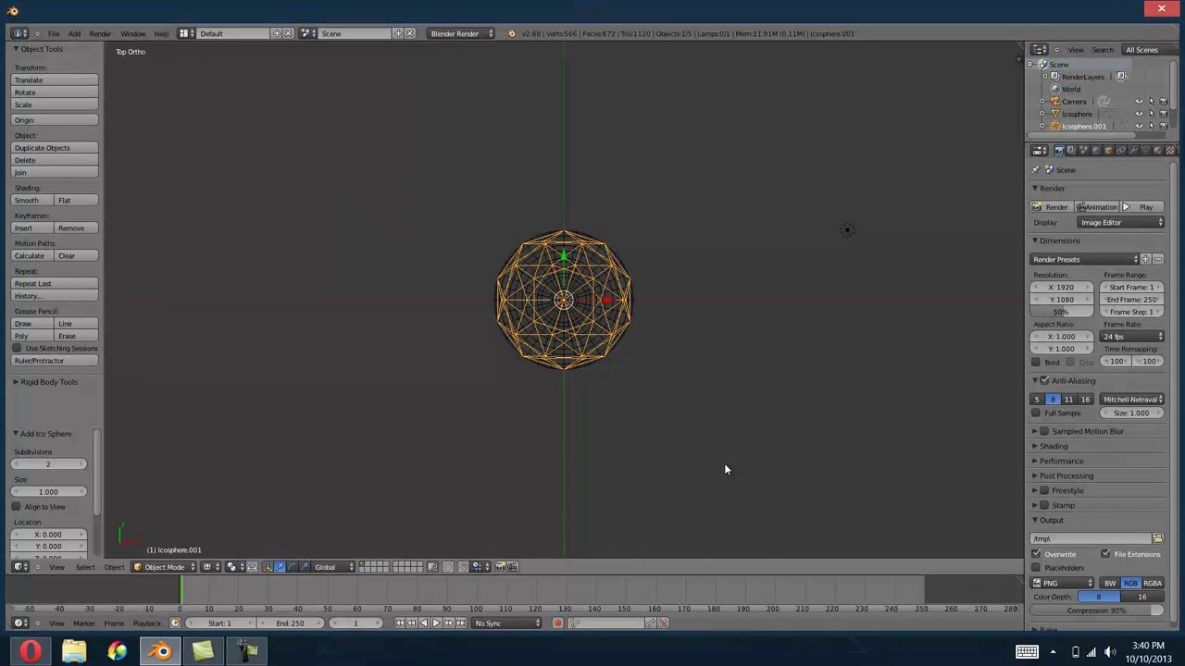
pyautogui.write('s0.5')
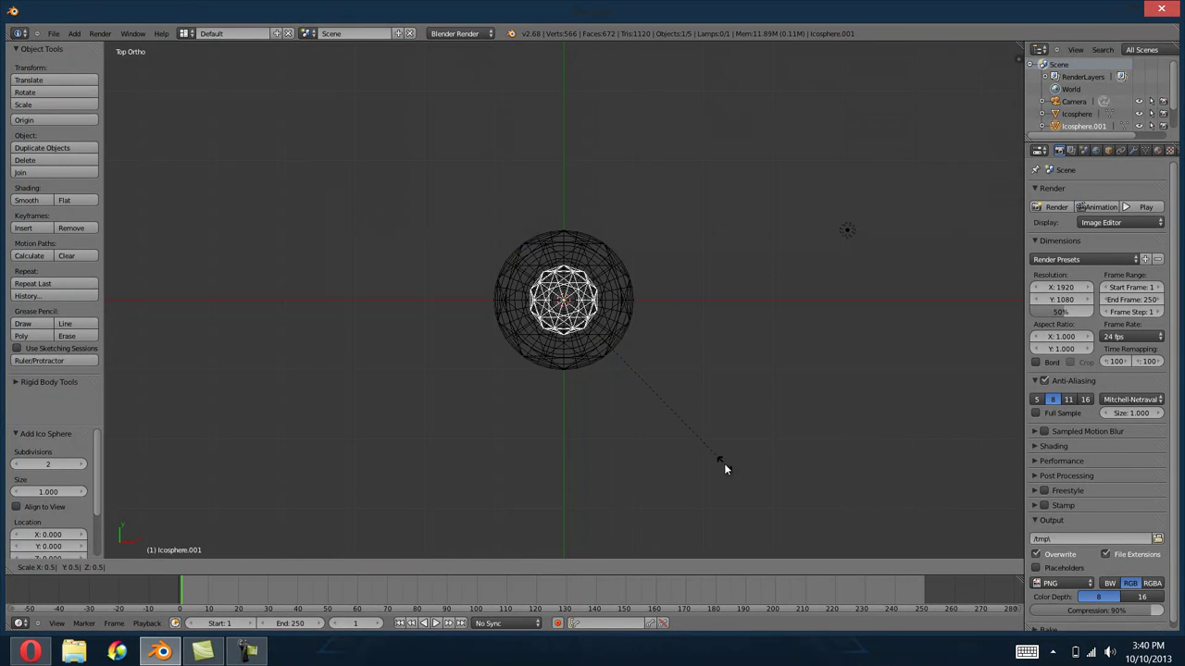
pyautogui.press('Return')
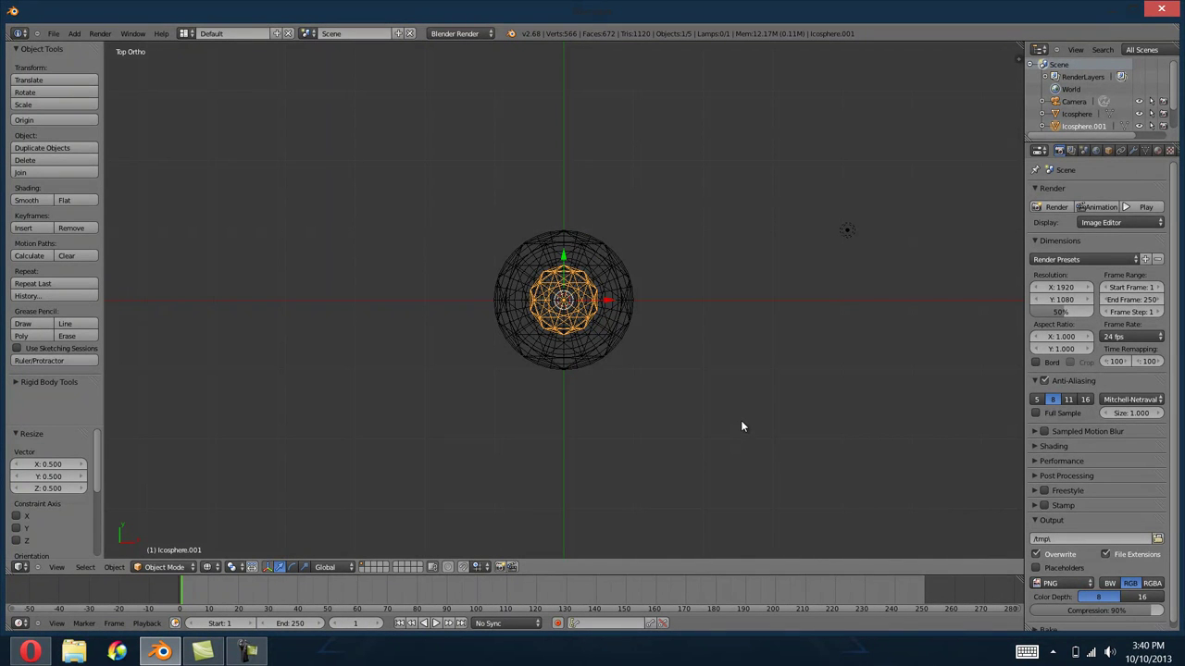
pyautogui.scroll(-2, 1145, 152)
# Give Icosphere.001 fluid physics with type Fluid, then select the outer icosphere.
pyautogui.scroll(-2, 1145, 153)
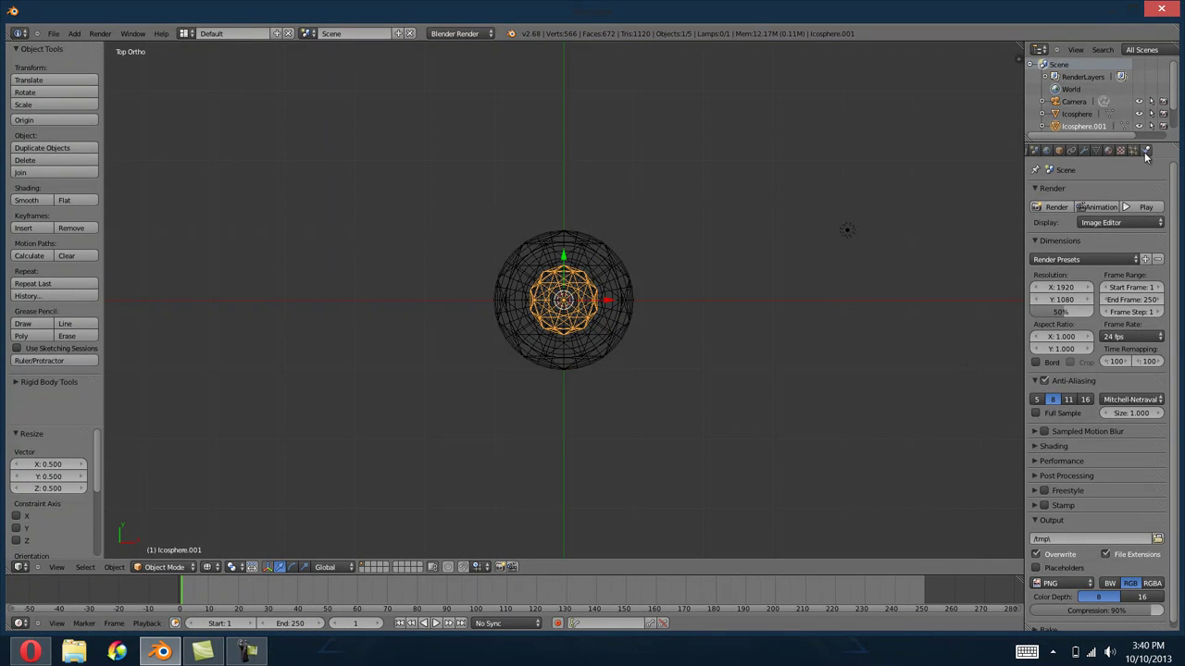
pyautogui.click(1145, 151)
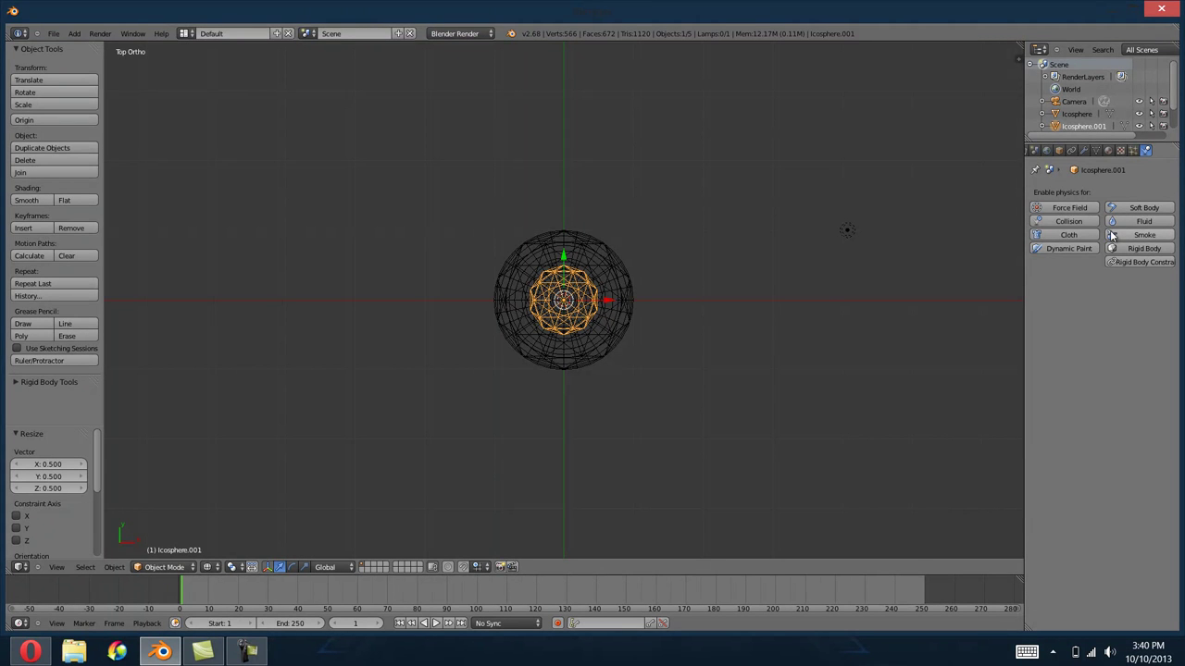
pyautogui.click(1142, 224)
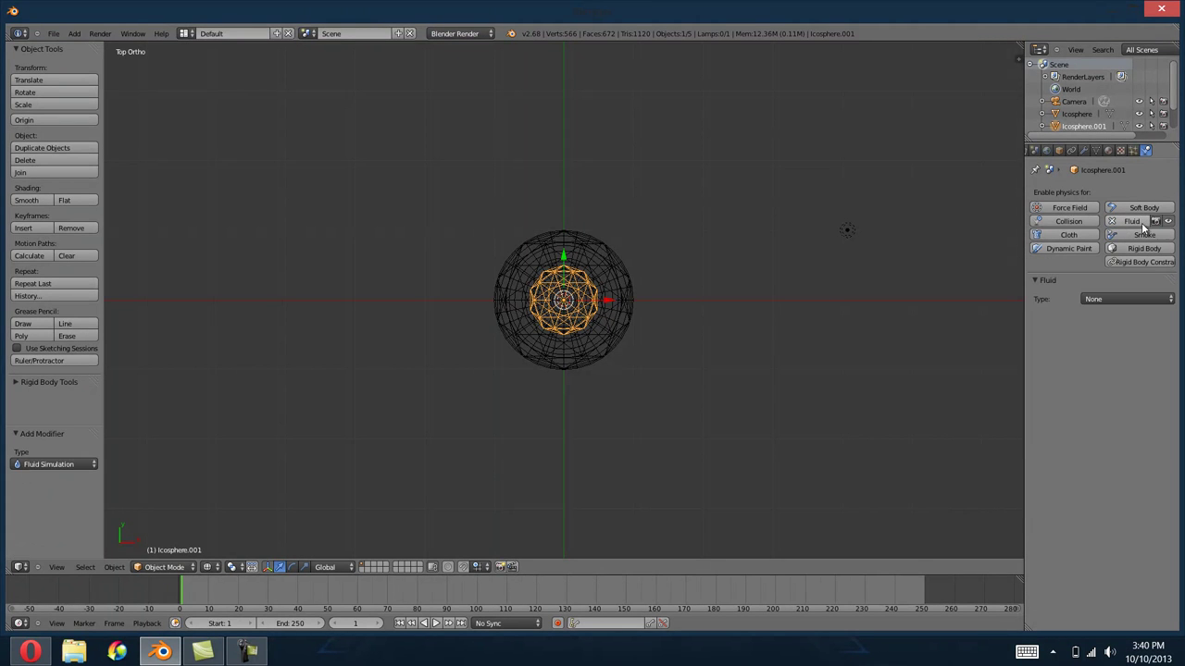
pyautogui.click(1114, 299)
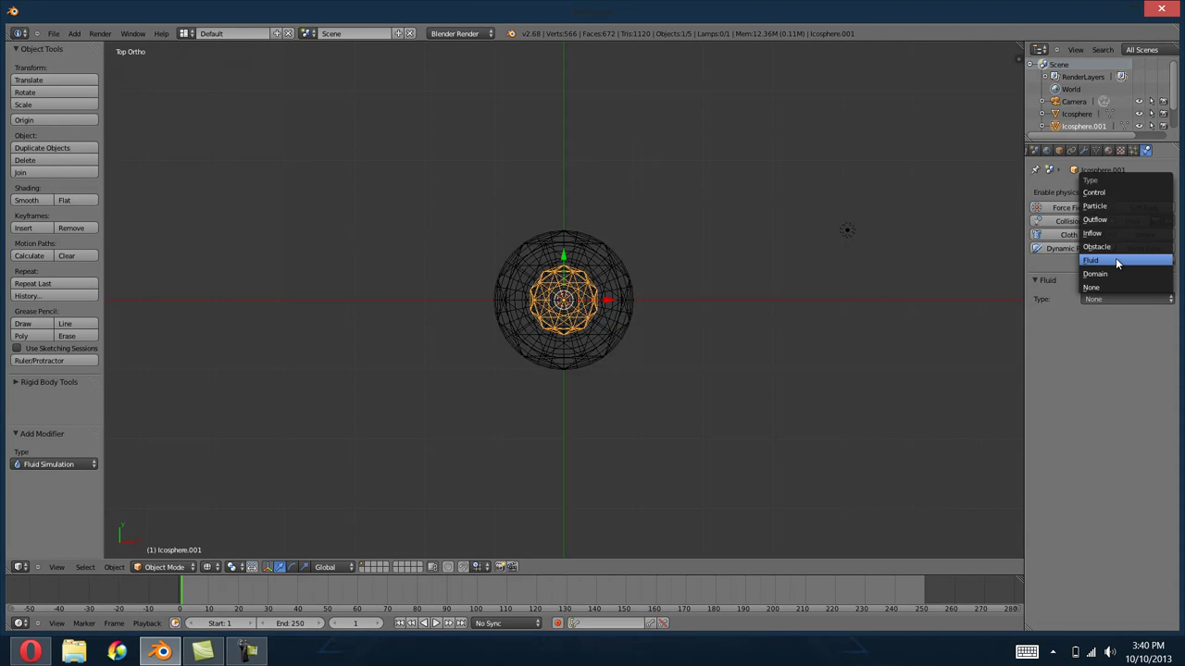
pyautogui.click(1116, 261)
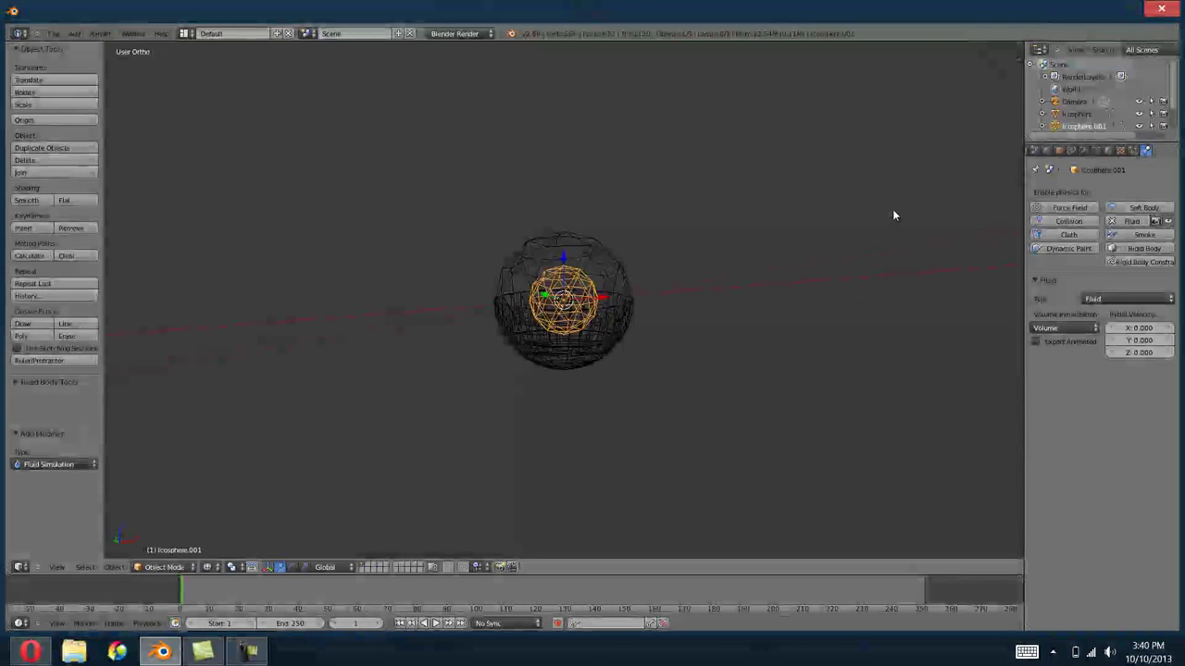
pyautogui.rightClick(617, 271)
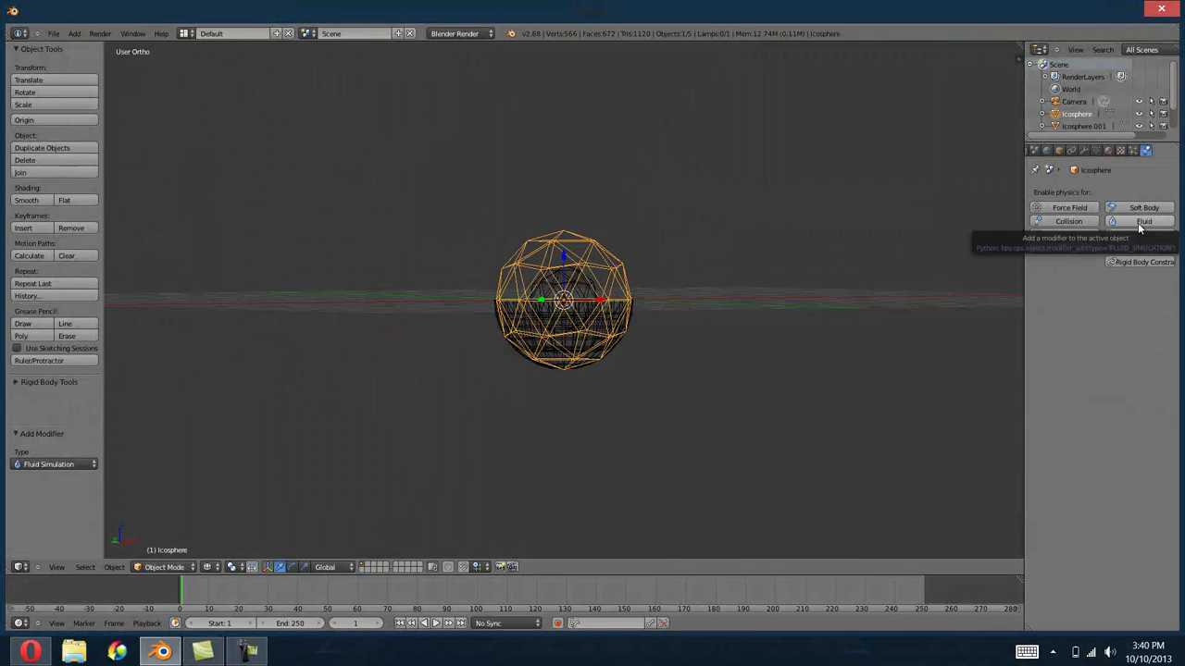
# Make the outer icosphere a fluid Domain.
pyautogui.click(1140, 224)
pyautogui.click(1107, 297)
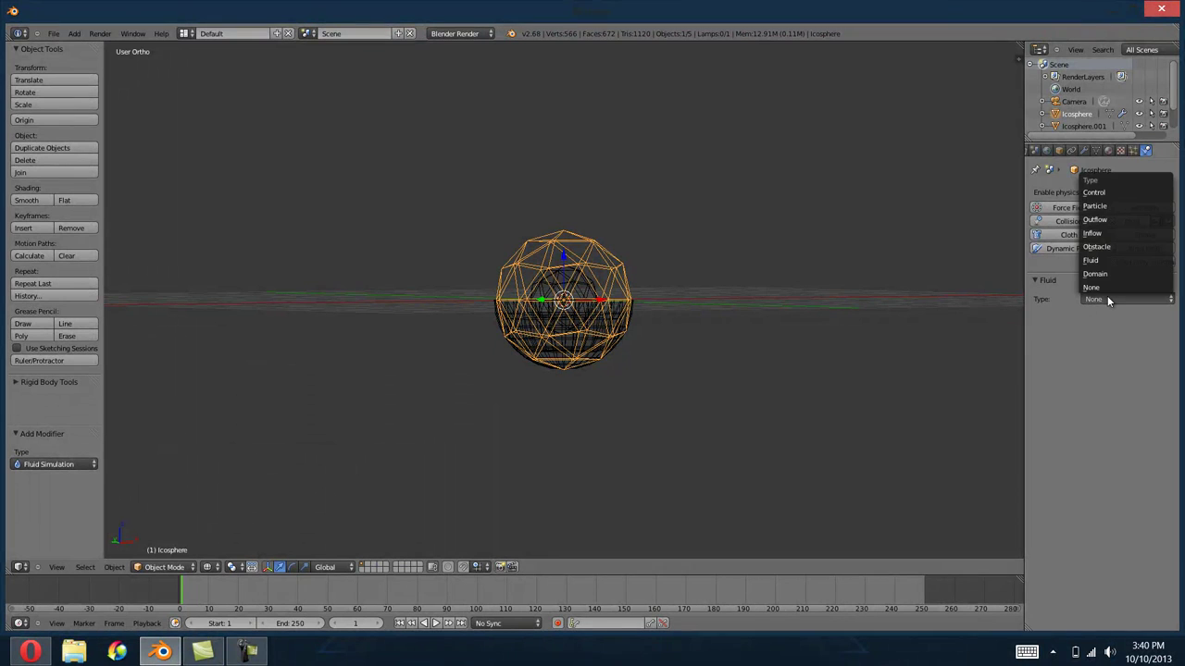
pyautogui.click(1109, 276)
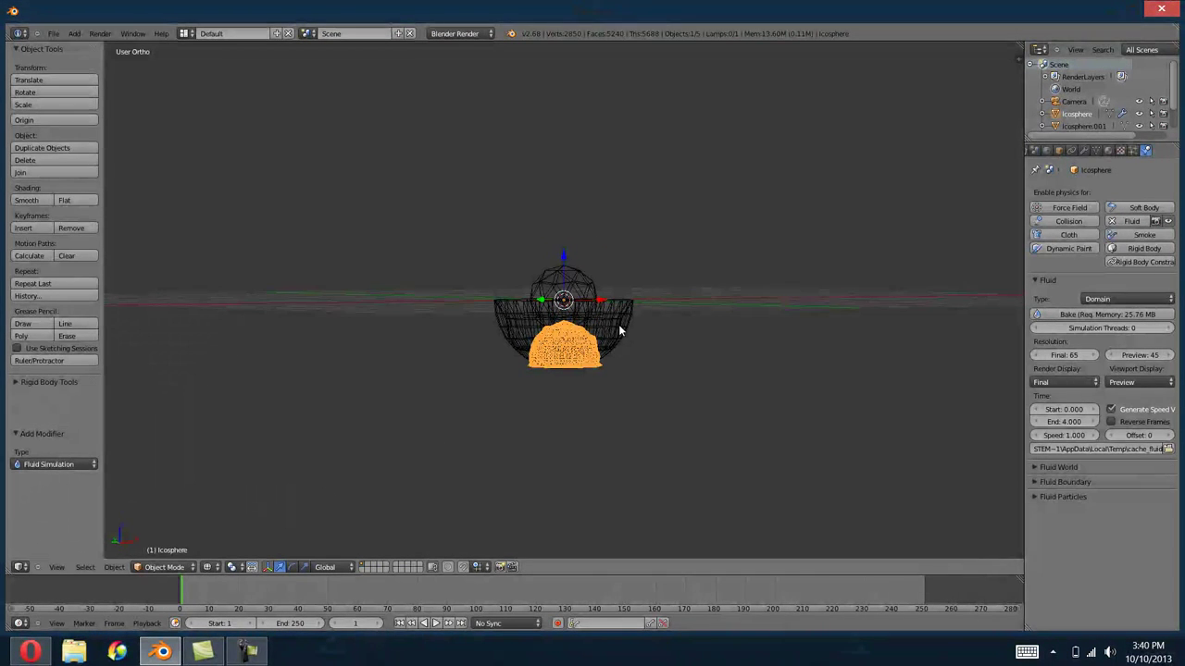
pyautogui.press('Tab')
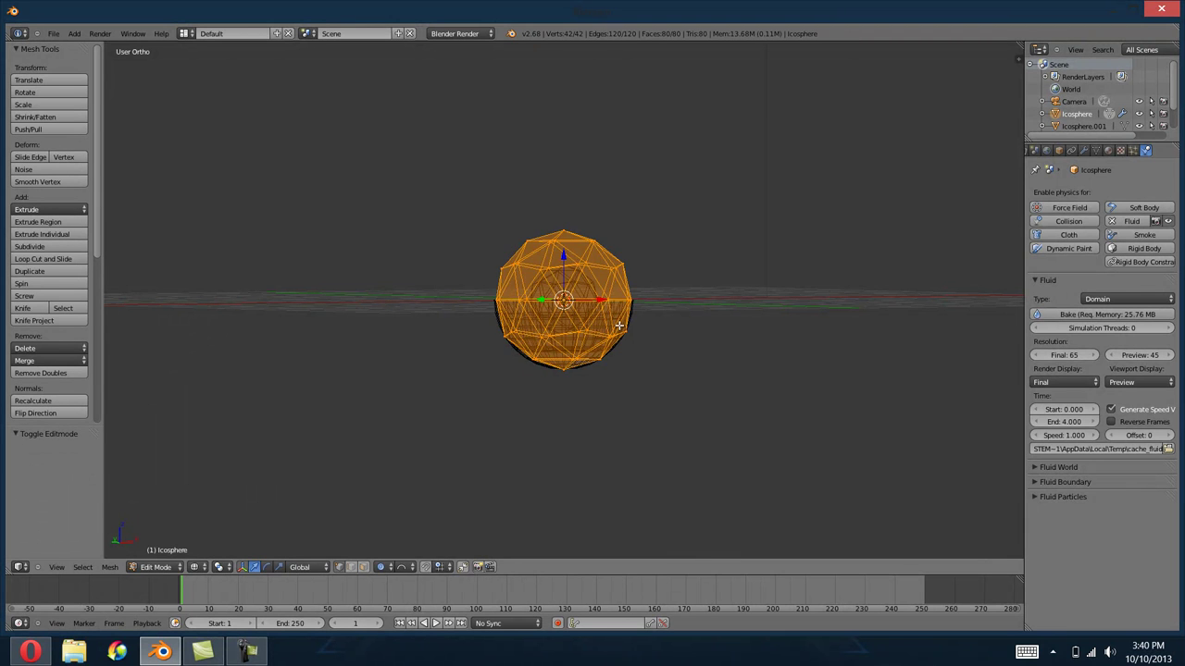
pyautogui.press('Tab')
# Make the bowl a fluid Obstacle.
pyautogui.rightClick(620, 331)
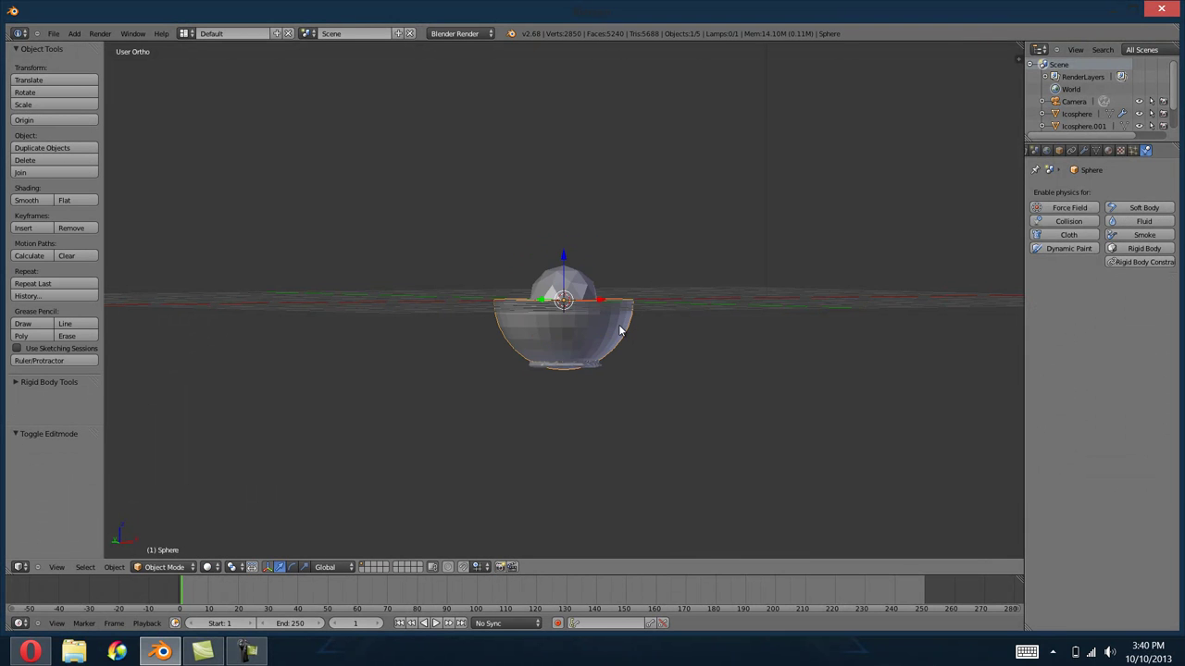
pyautogui.click(1142, 225)
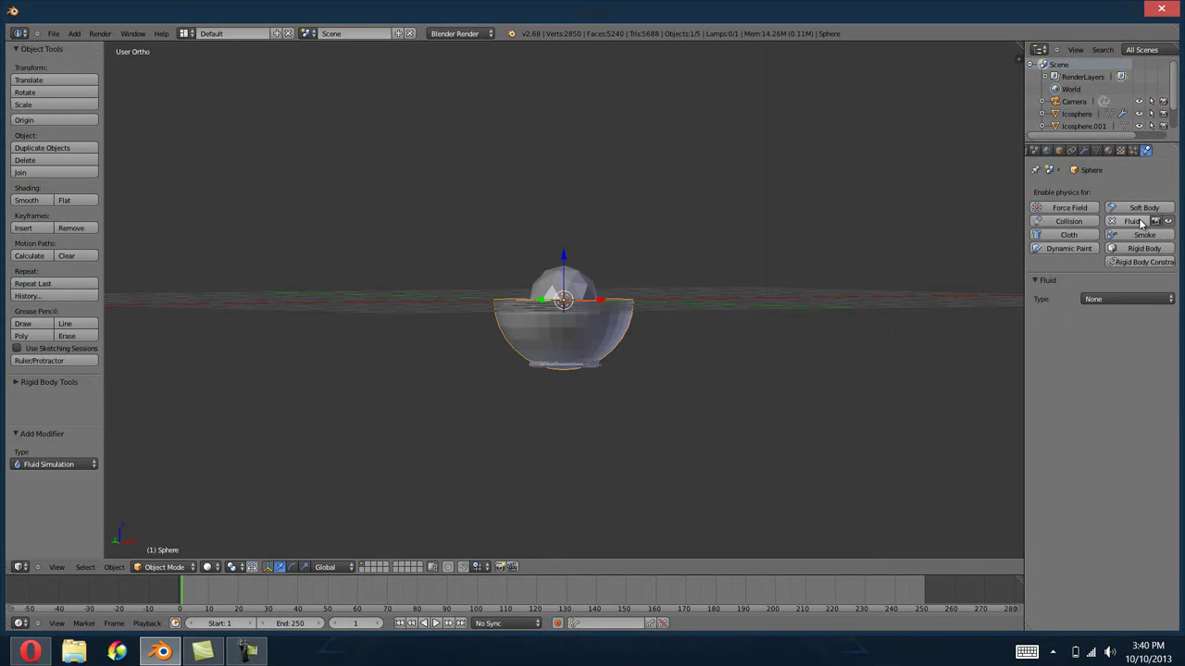
pyautogui.click(1100, 300)
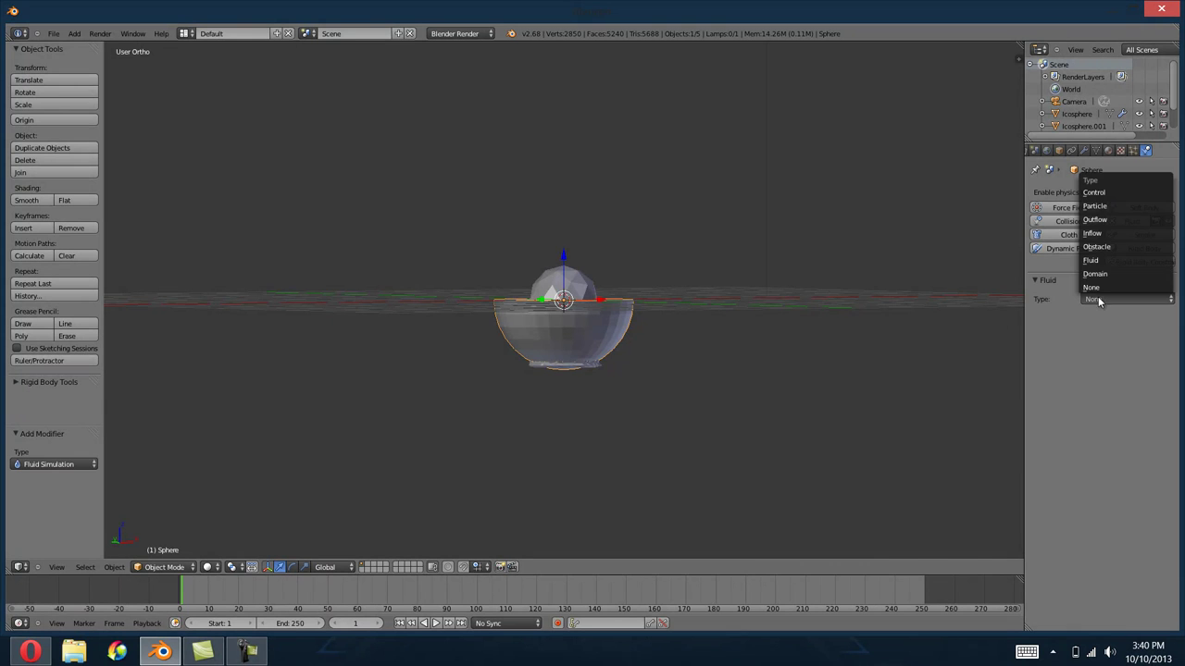
pyautogui.click(1097, 246)
# Raise the domain icosphere 0.597 along Z.
pyautogui.moveTo(664, 362); pyautogui.dragTo(554, 345, button='middle')
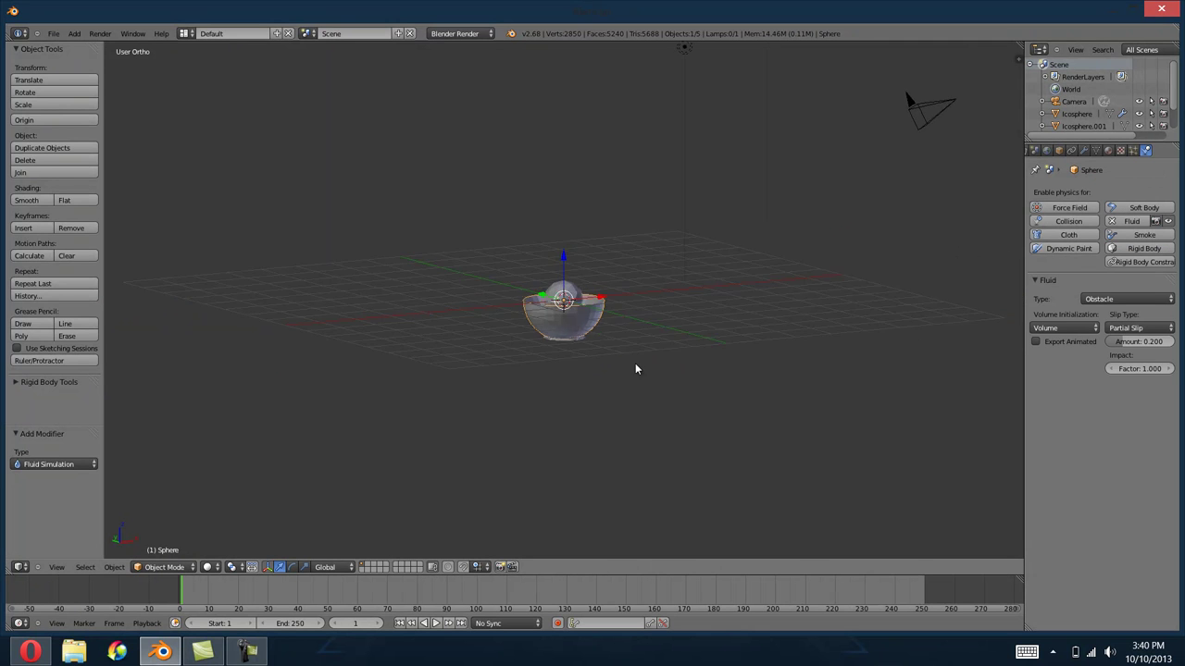
pyautogui.rightClick(555, 342)
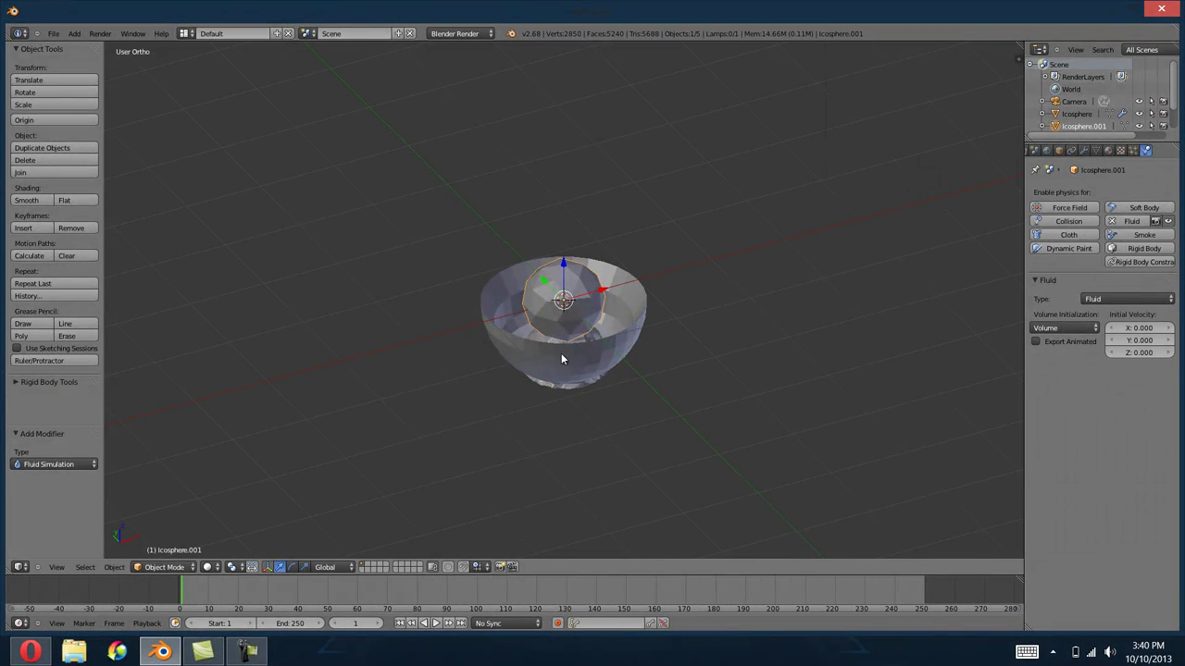
pyautogui.rightClick(570, 389)
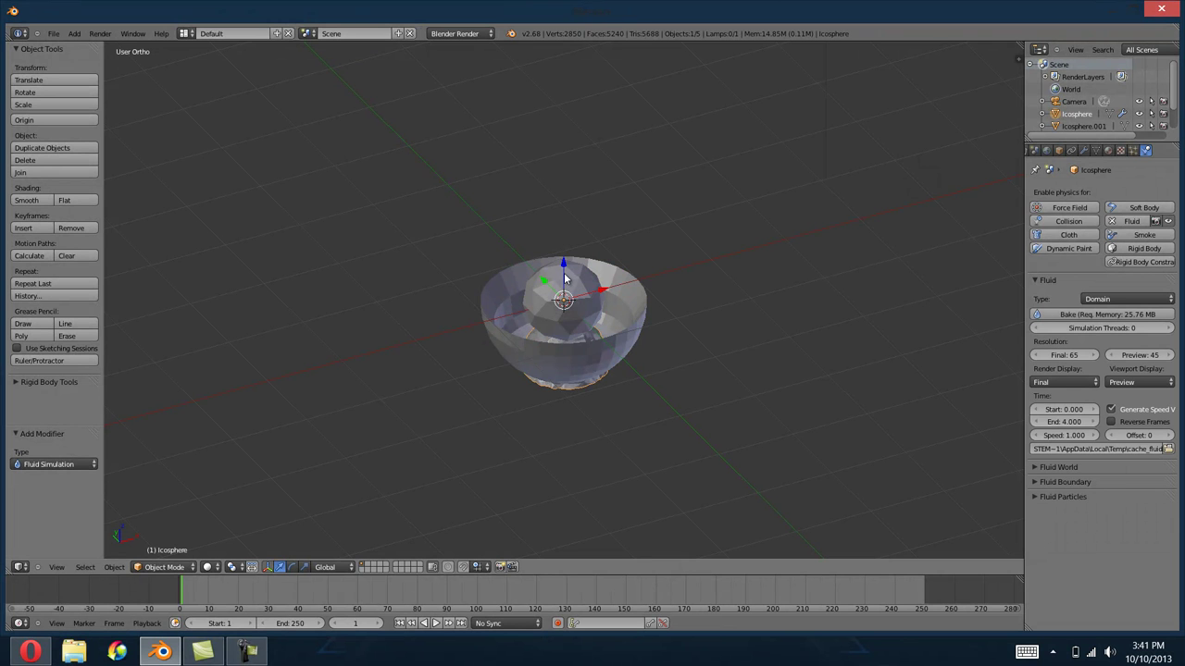
pyautogui.moveTo(565, 273); pyautogui.dragTo(575, 232)
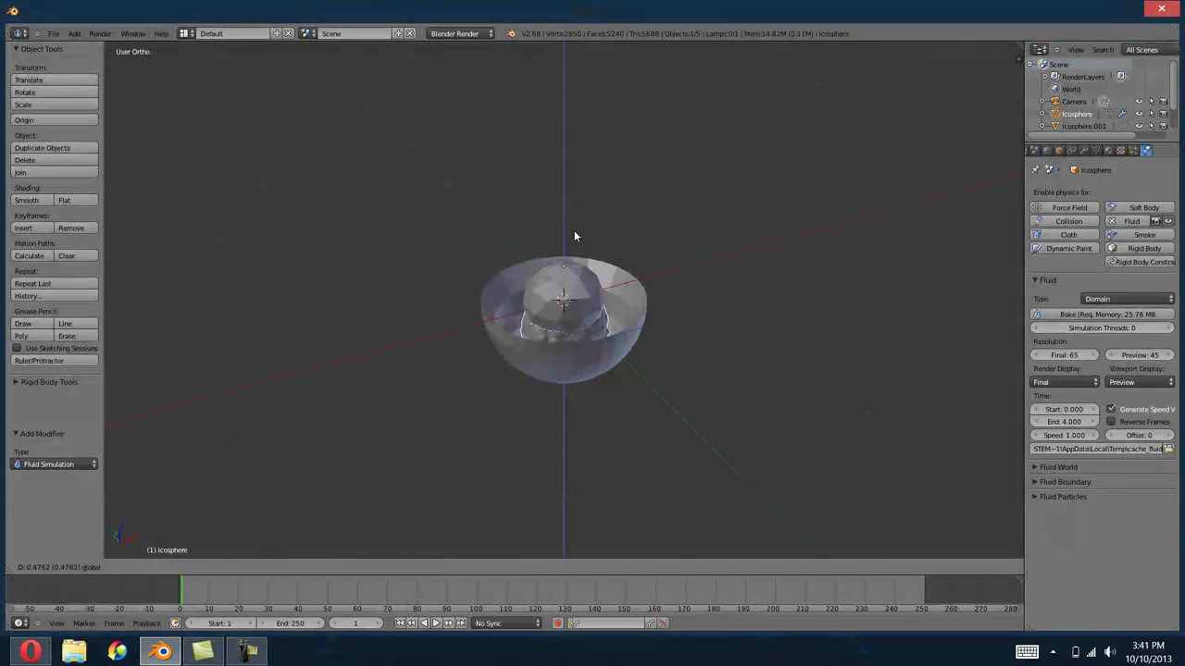
pyautogui.moveTo(574, 228); pyautogui.dragTo(576, 225)
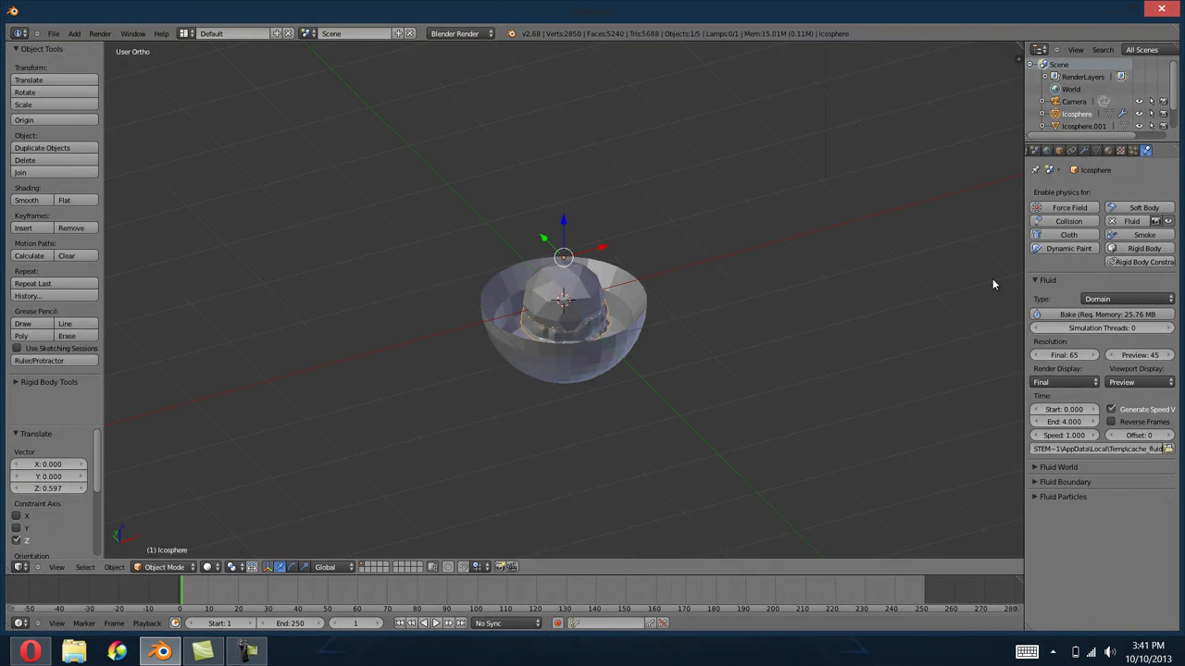
# Create a new material for the icosphere with a pure white diffuse colour.
pyautogui.click(1110, 149)
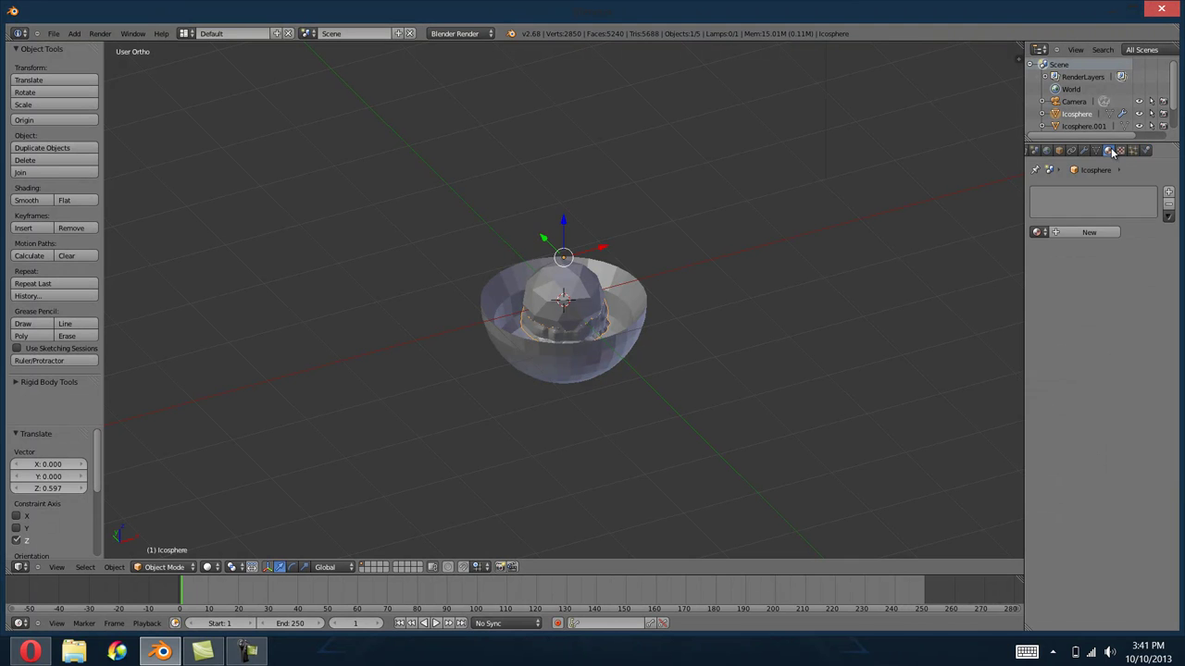
pyautogui.click(1080, 232)
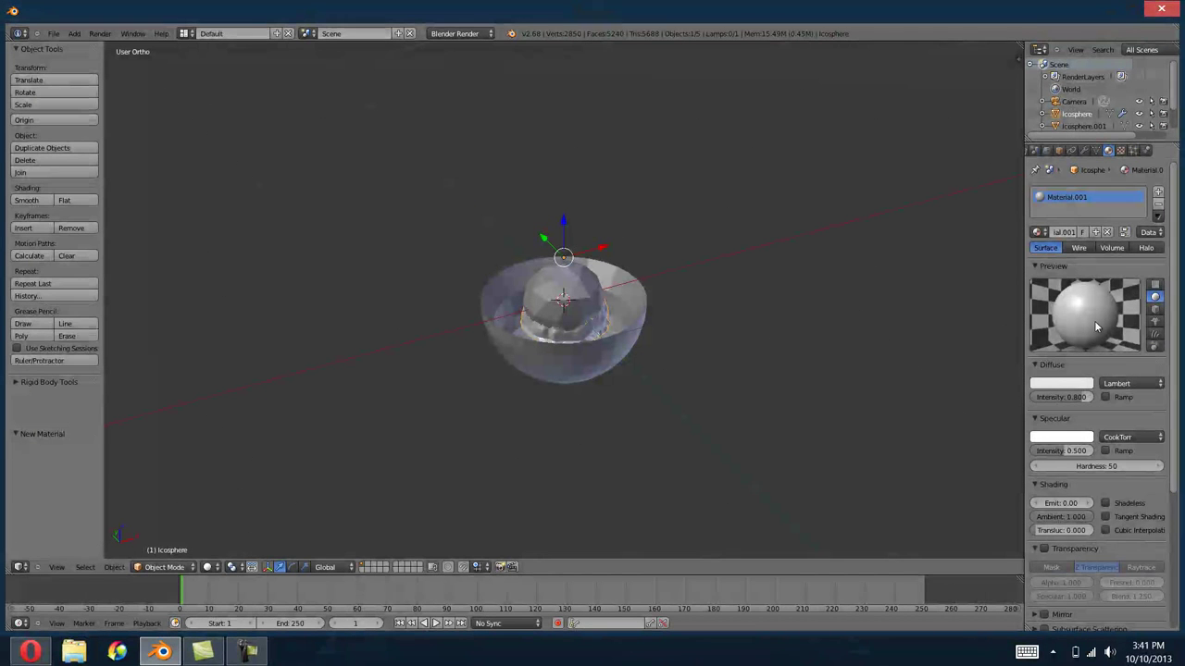
pyautogui.click(1088, 385)
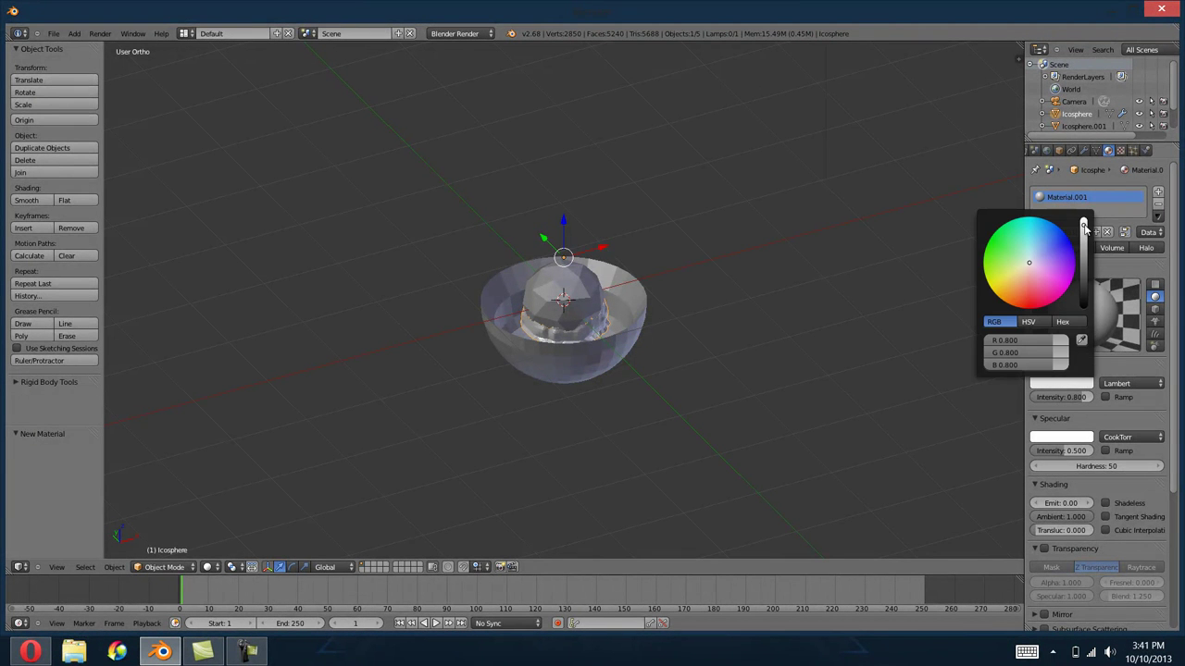
pyautogui.moveTo(1084, 227); pyautogui.dragTo(1088, 217)
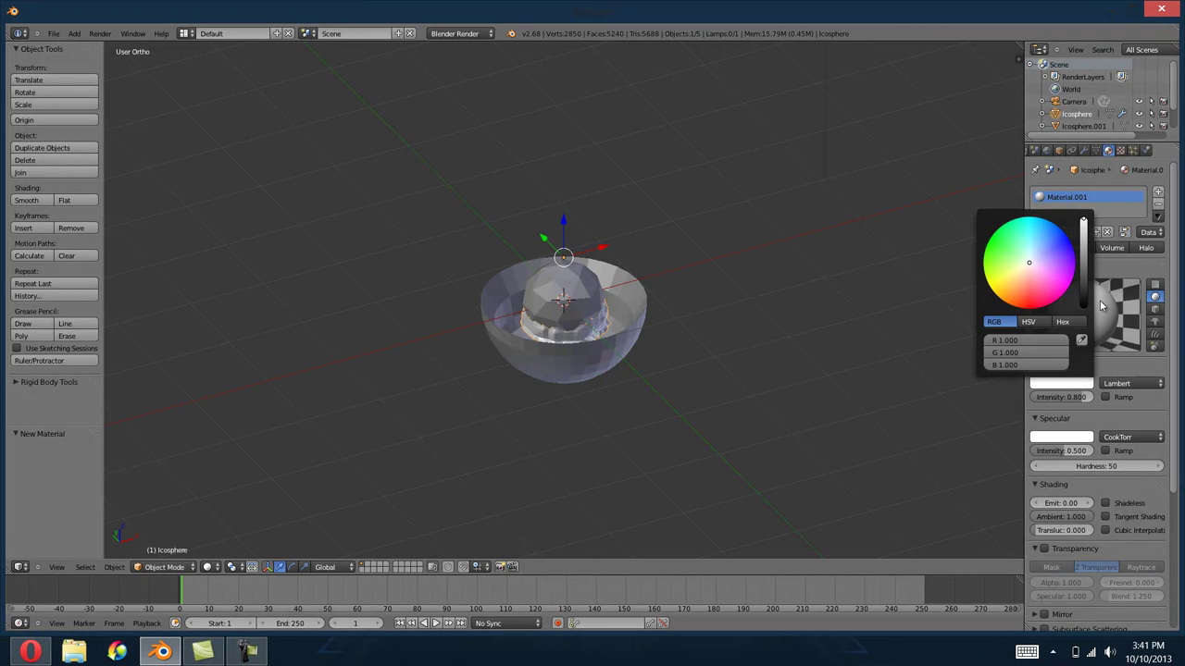
pyautogui.click(1031, 365)
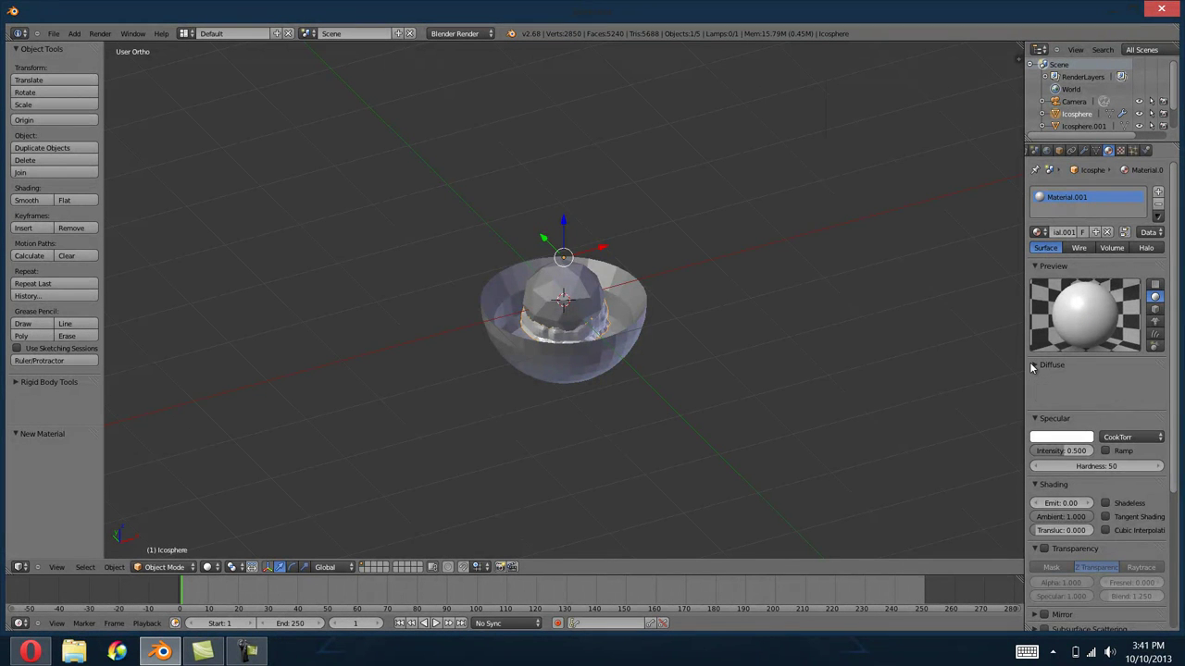
pyautogui.click(1034, 380)
pyautogui.click(1035, 394)
# Enable raytraced transparency with alpha 0.1 and IOR 1.33.
pyautogui.click(1044, 409)
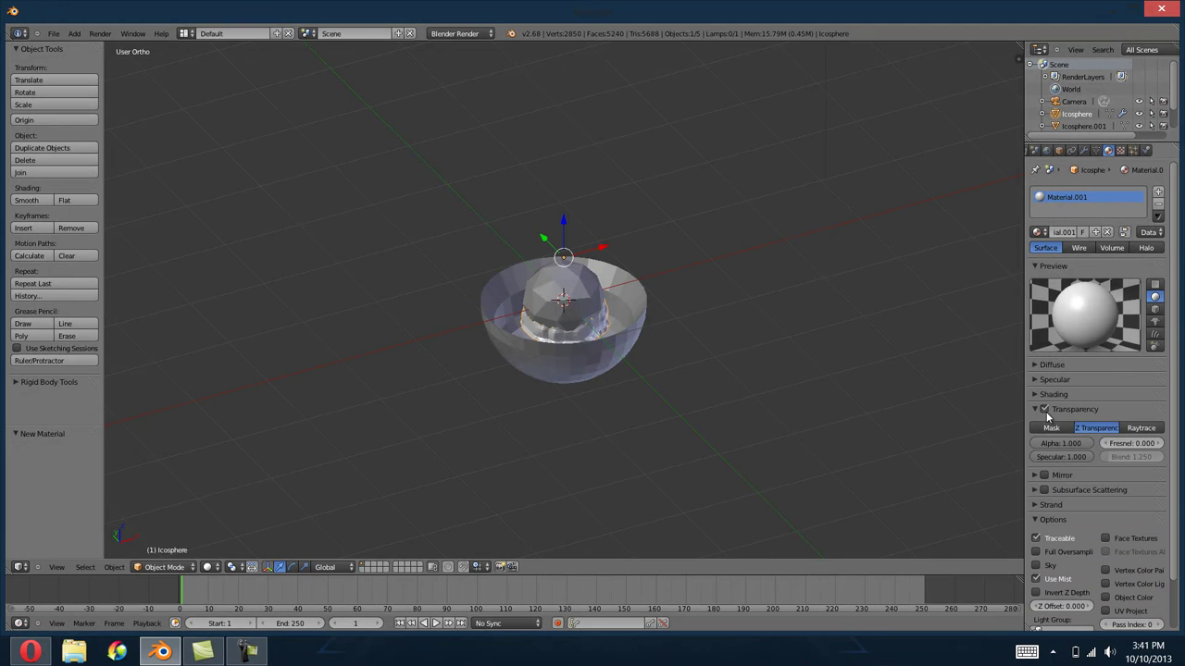
pyautogui.click(1141, 428)
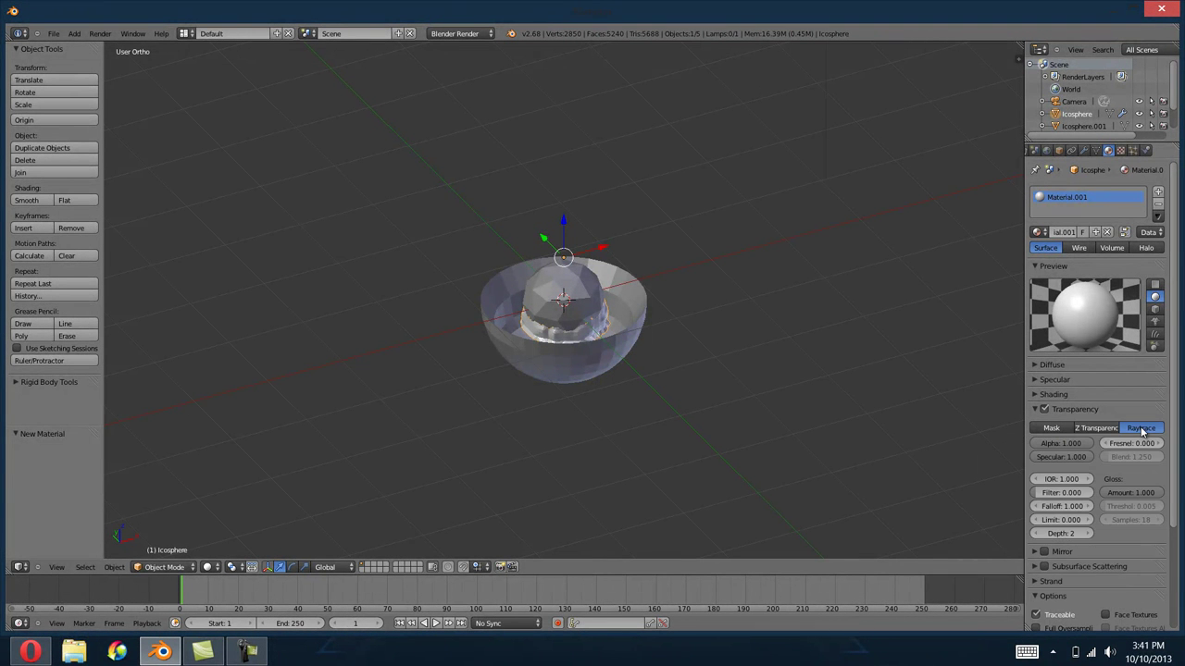
pyautogui.click(1079, 444)
pyautogui.press('Return')
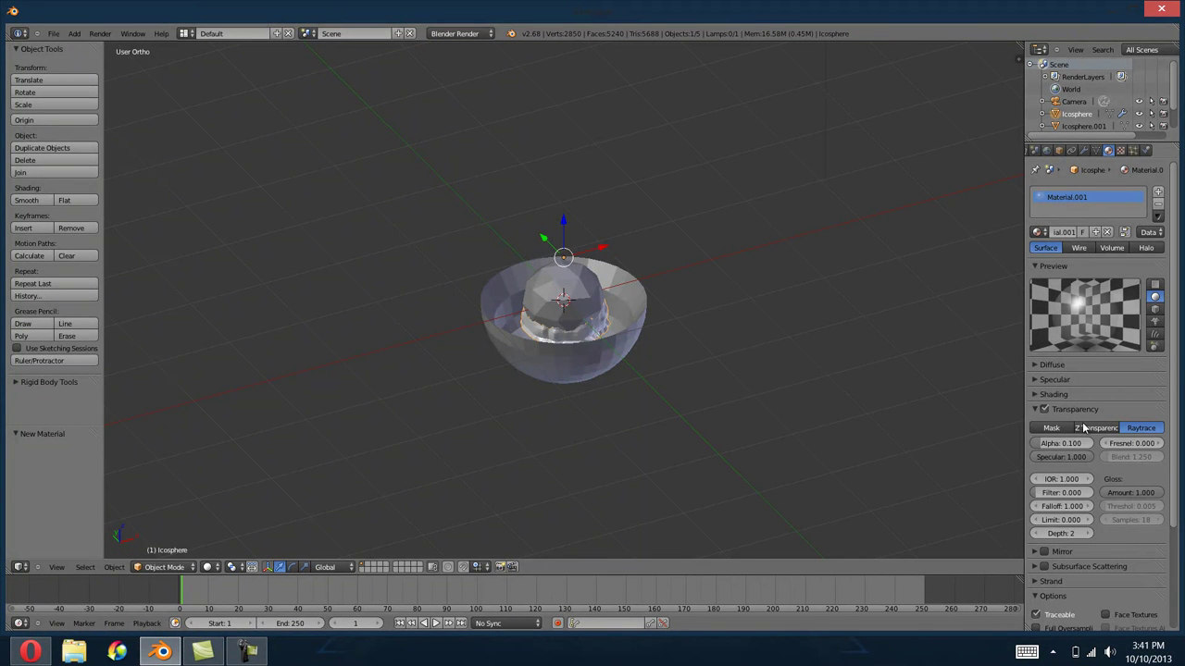
pyautogui.click(1065, 479)
pyautogui.write('1')
pyautogui.press('Return')
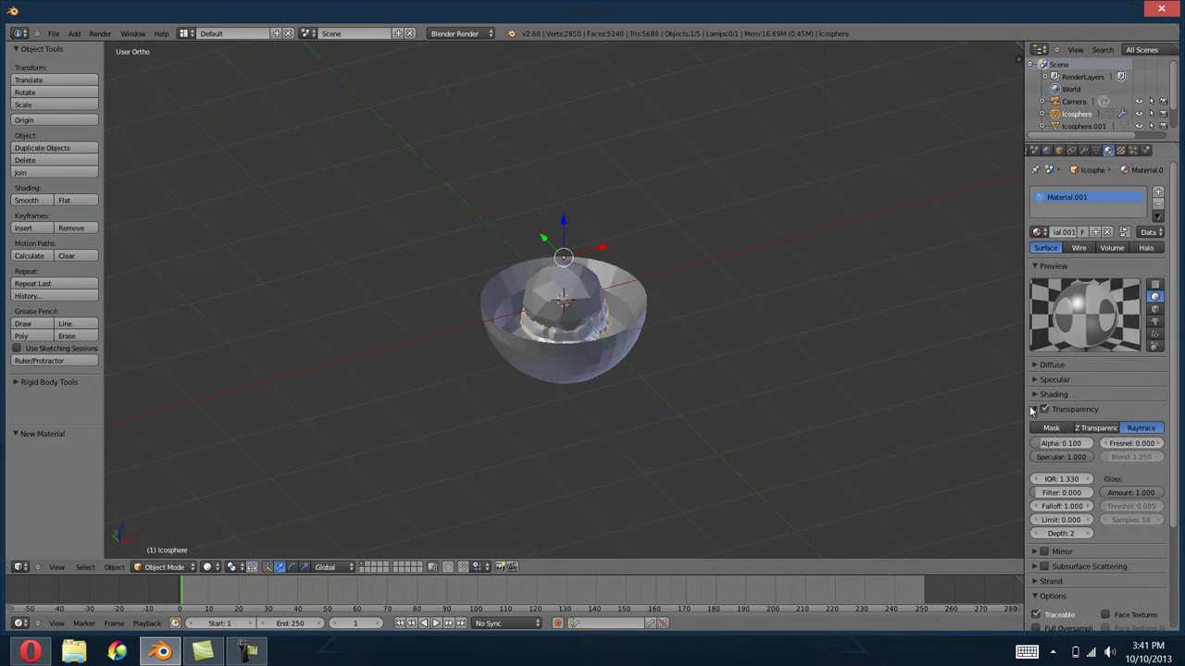
# Enable mirror reflection with reflectivity 0.7 and Fresnel 1.33.
pyautogui.click(1031, 409)
pyautogui.click(1035, 424)
pyautogui.click(1045, 424)
pyautogui.click(1050, 442)
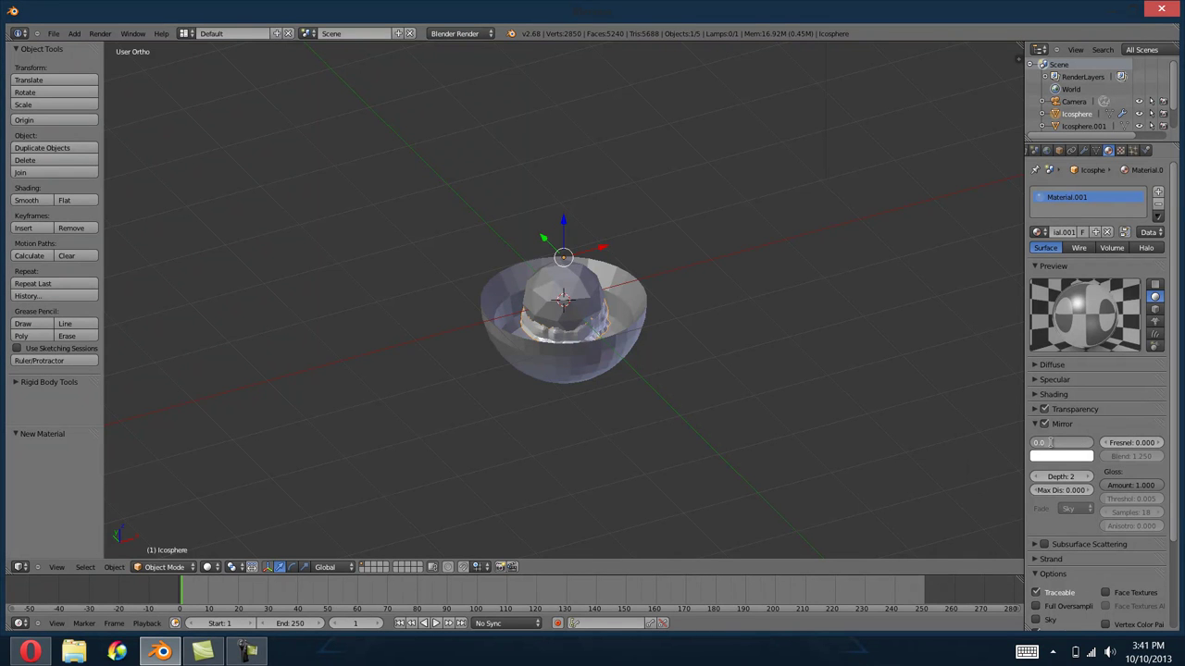
pyautogui.press('Return')
pyautogui.click(1137, 449)
pyautogui.write('3.33')
pyautogui.press('Return')
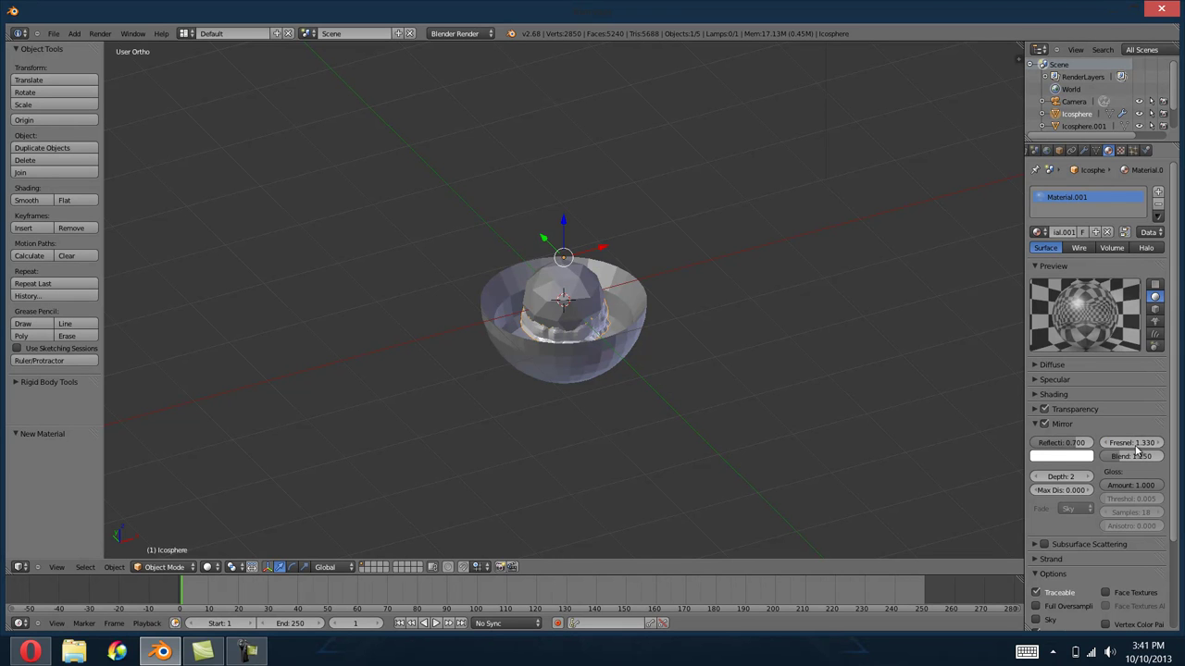
pyautogui.click(1037, 425)
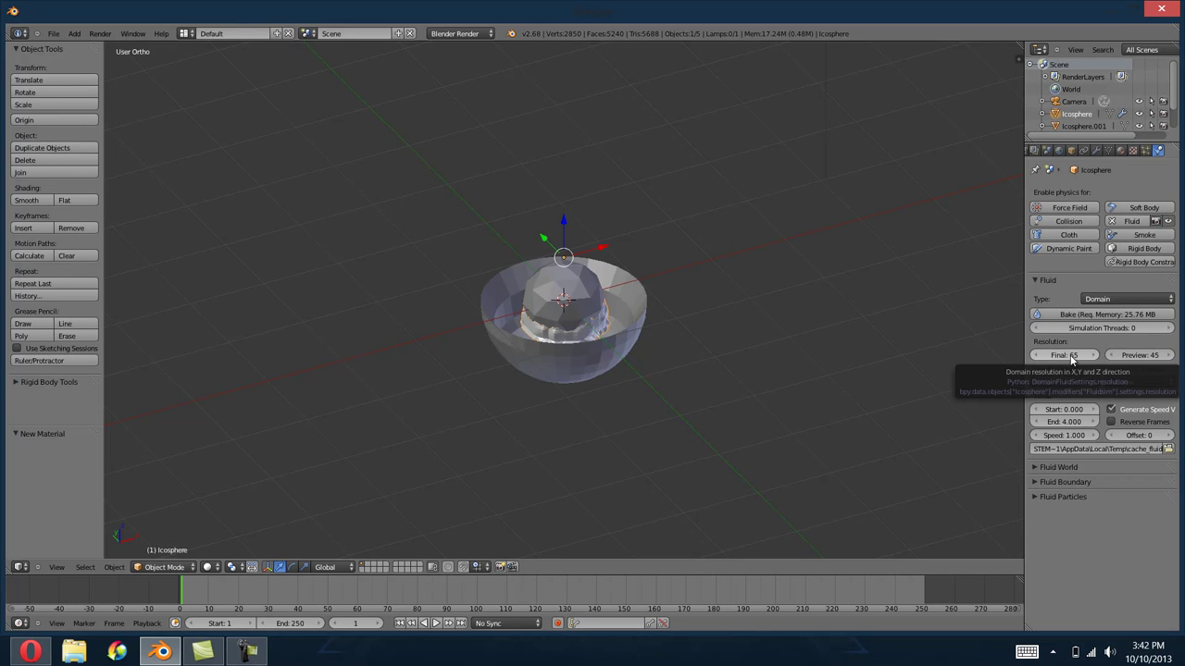
# Set the domain's final resolution to 90 and bake the fluid simulation.
pyautogui.click(1072, 359)
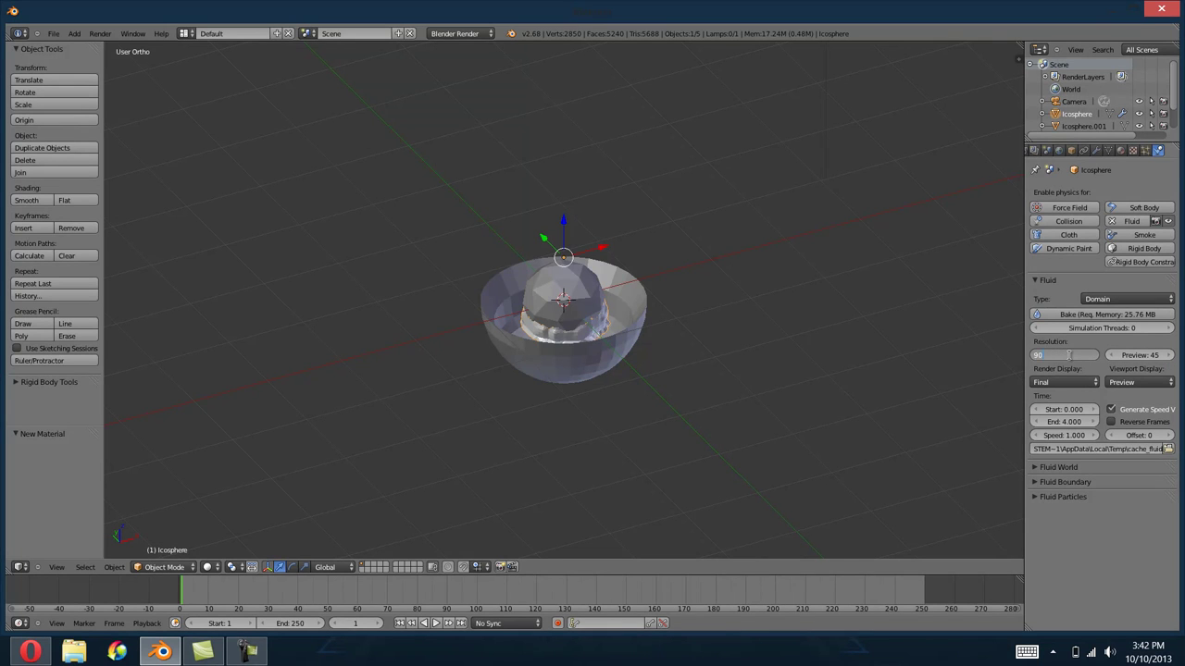
pyautogui.press('Return')
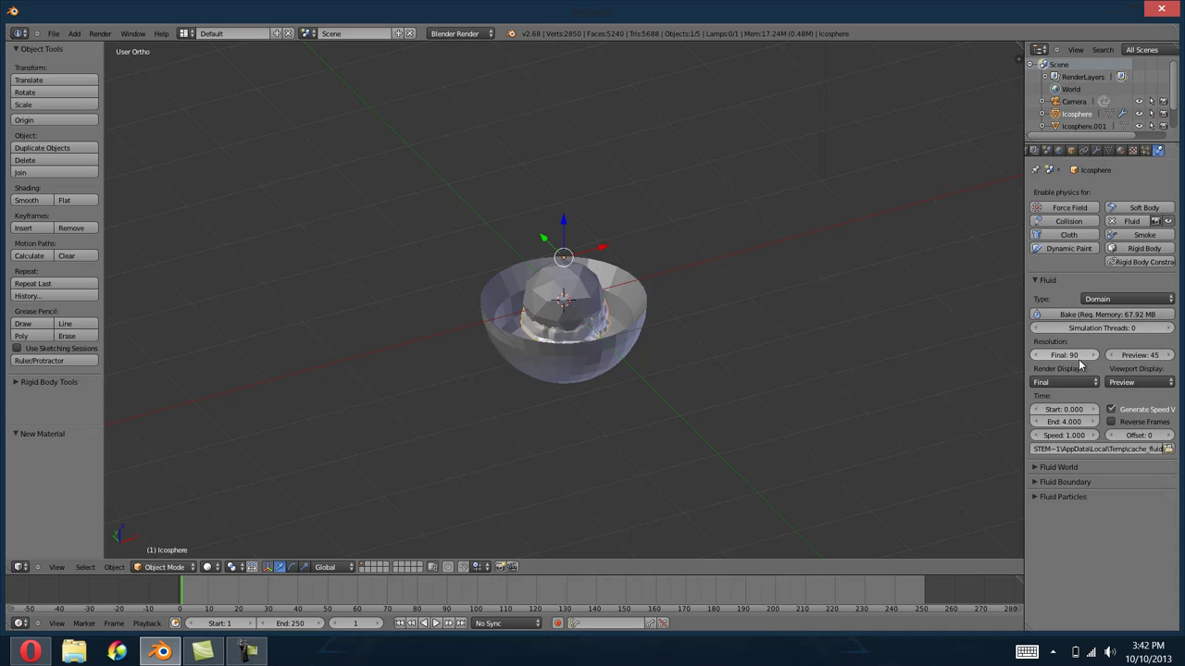
pyautogui.click(1052, 315)
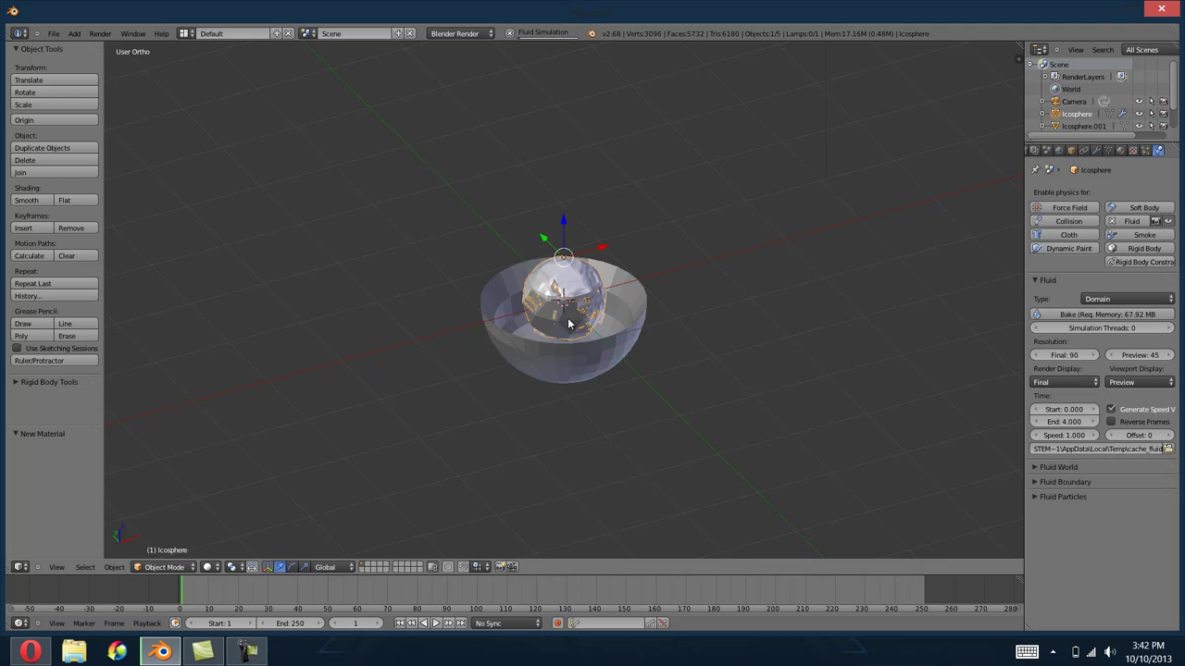
# Play back the baked fluid, then scale the domain down to 0.751.
pyautogui.scroll(1, 568, 323)
pyautogui.scroll(1, 568, 323)
pyautogui.scroll(2, 568, 323)
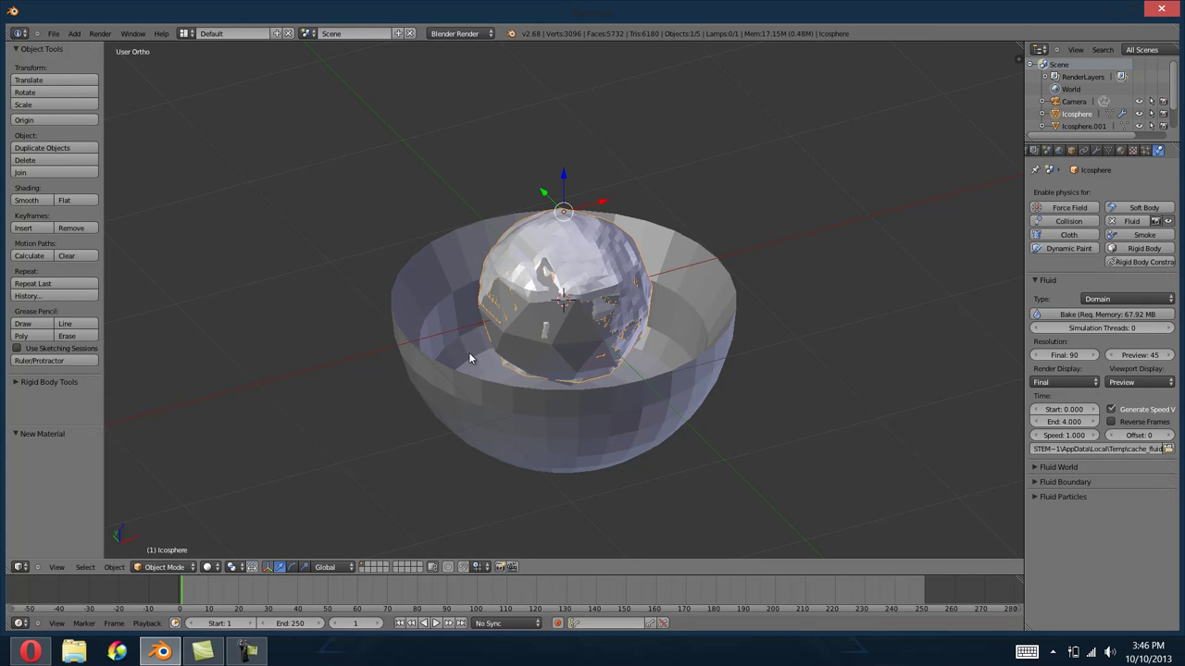
pyautogui.click(435, 623)
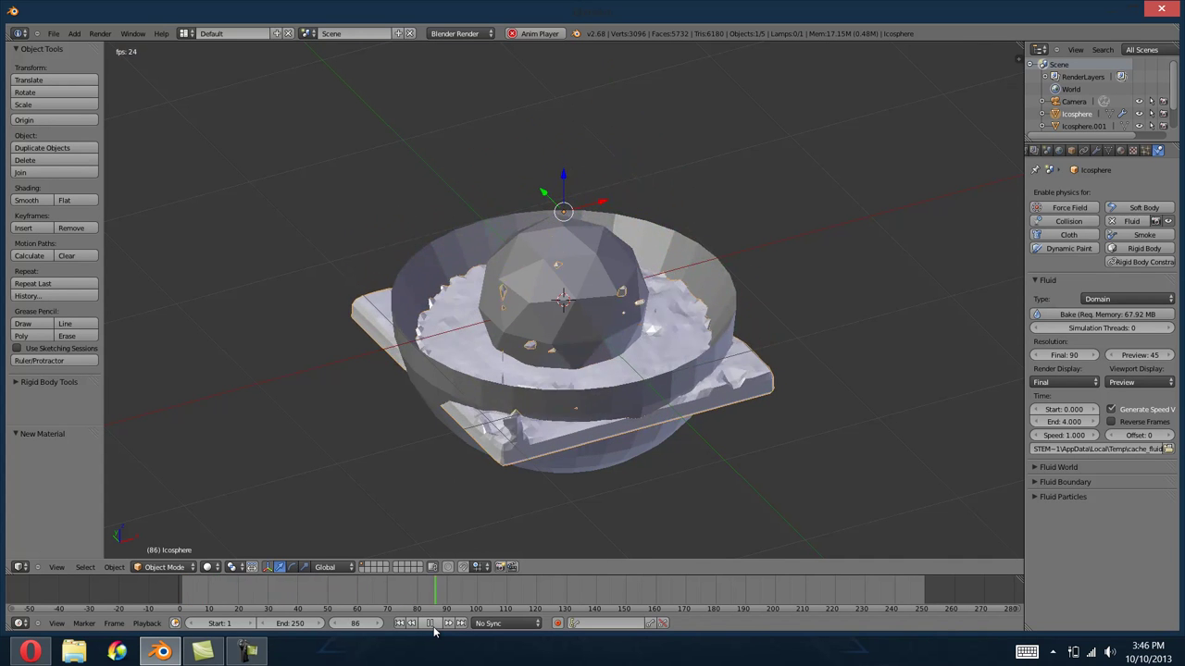
pyautogui.click(431, 624)
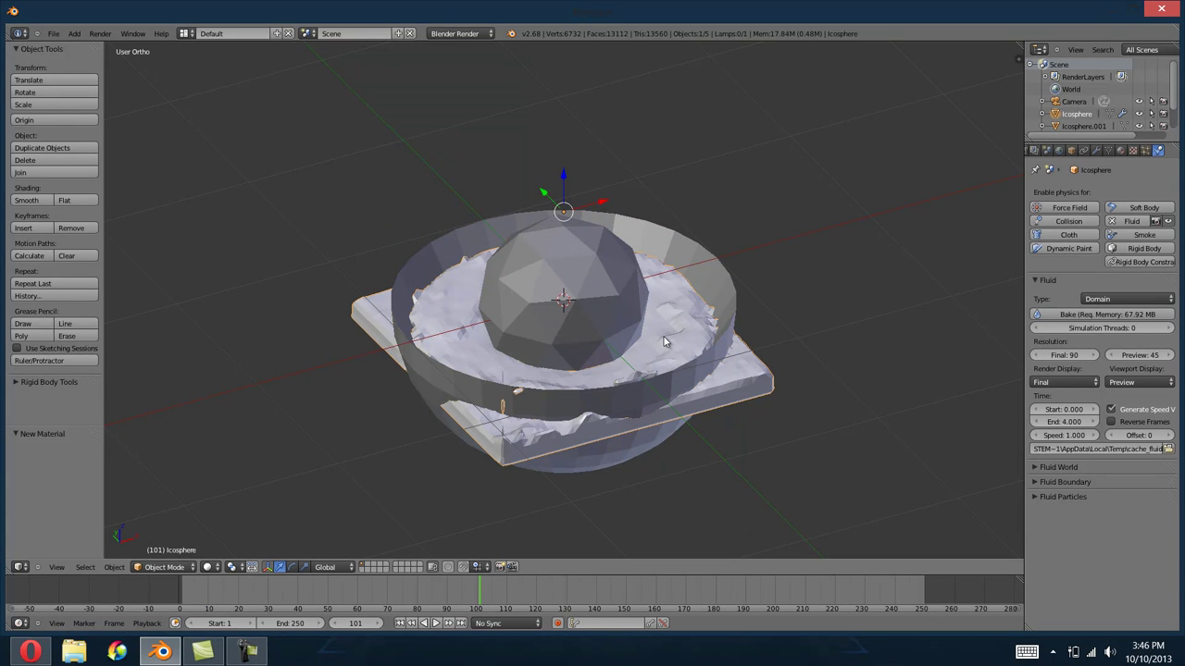
pyautogui.press('s')
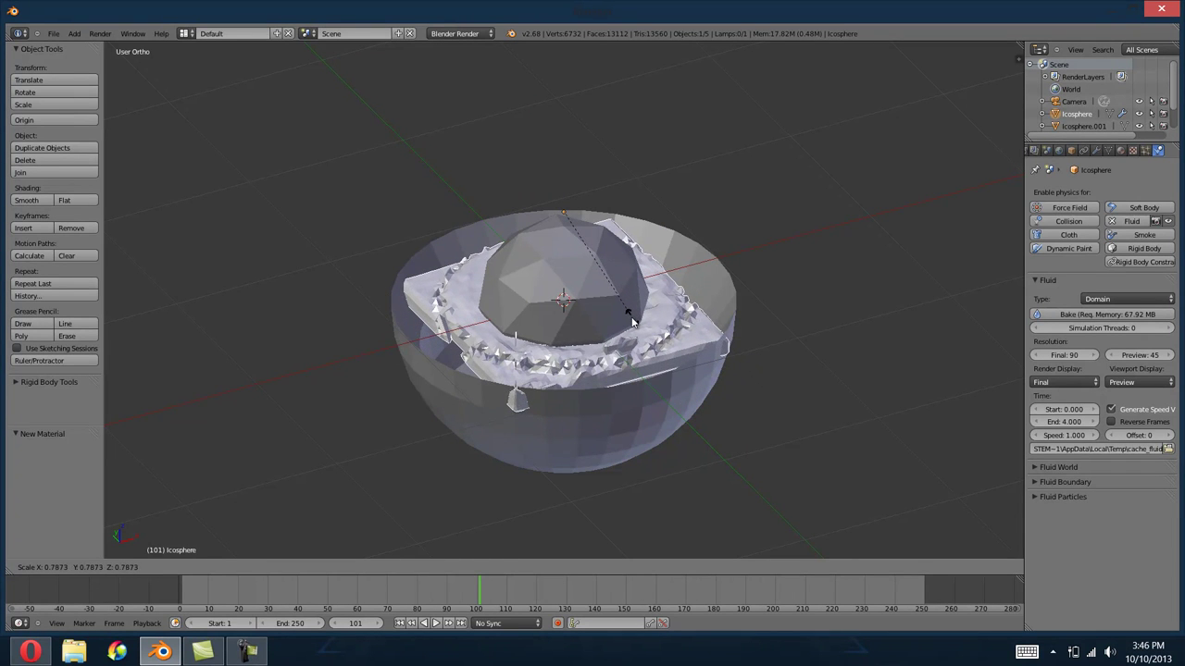
pyautogui.click(628, 319)
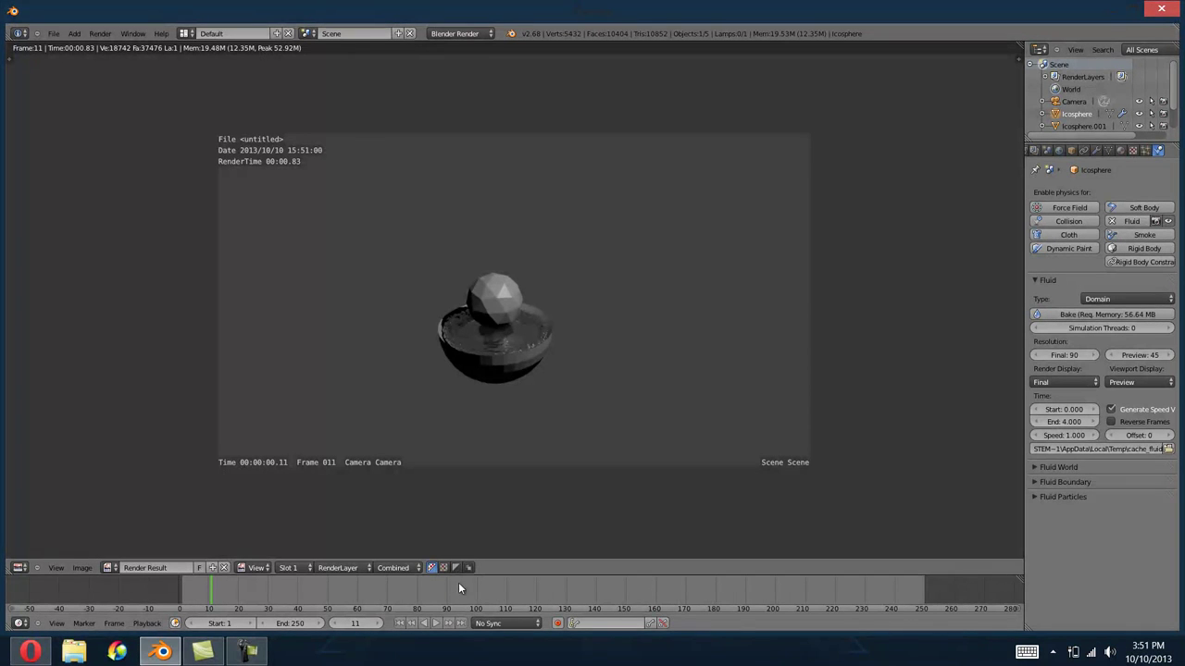
# Zoom the view in and out while the rebaked fluid plays in the bowl.
pyautogui.scroll(3, 499, 414)
pyautogui.scroll(-1, 532, 428)
pyautogui.scroll(-1, 537, 429)
pyautogui.scroll(1, 537, 429)
pyautogui.scroll(1, 539, 432)
pyautogui.scroll(-1, 541, 432)
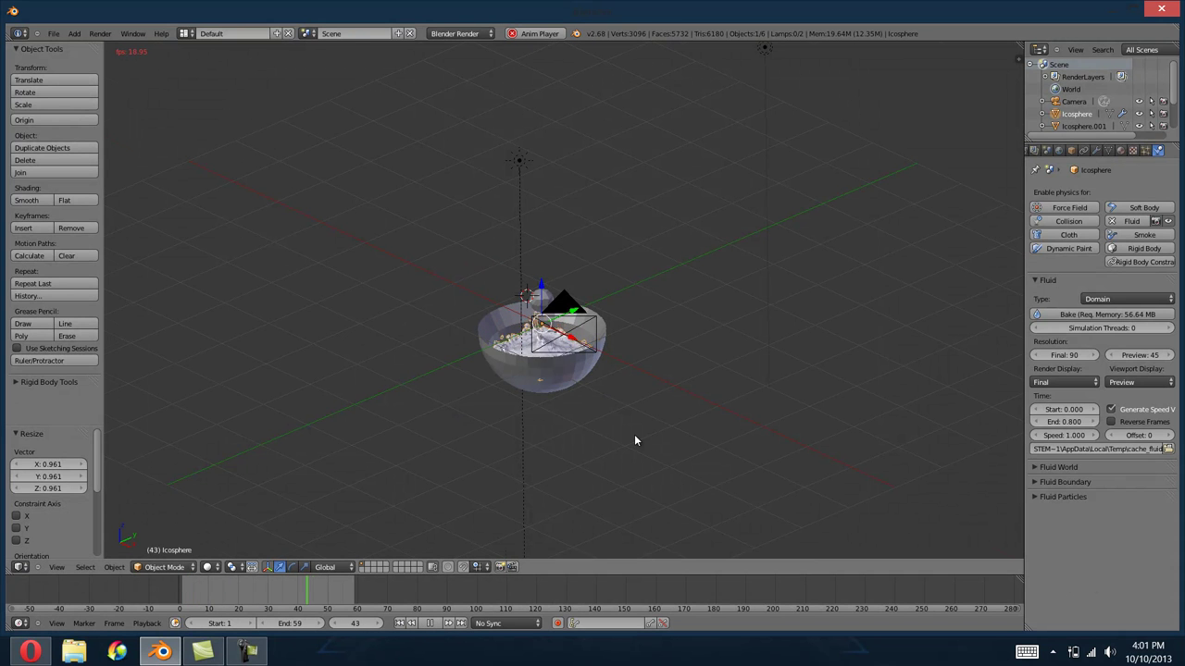
# Orbit to look down into the bowl and render frame 46 with F12.
pyautogui.scroll(2, 634, 434)
pyautogui.scroll(2, 634, 433)
pyautogui.moveTo(751, 434); pyautogui.dragTo(771, 456, button='middle')
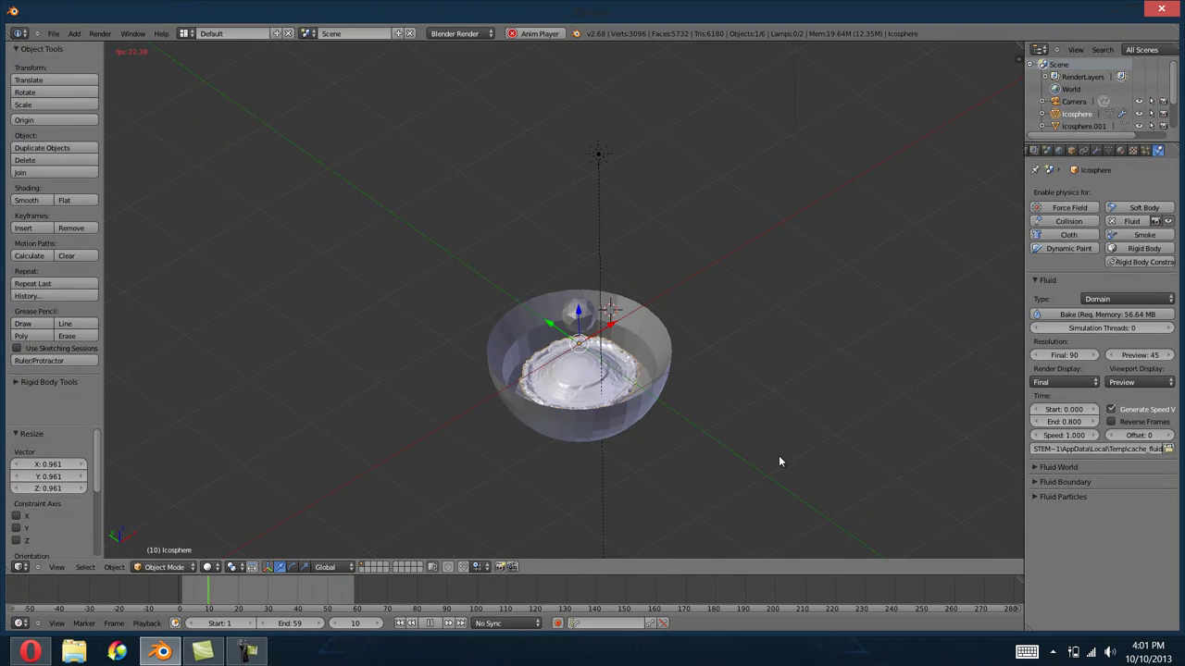
pyautogui.press('F12')
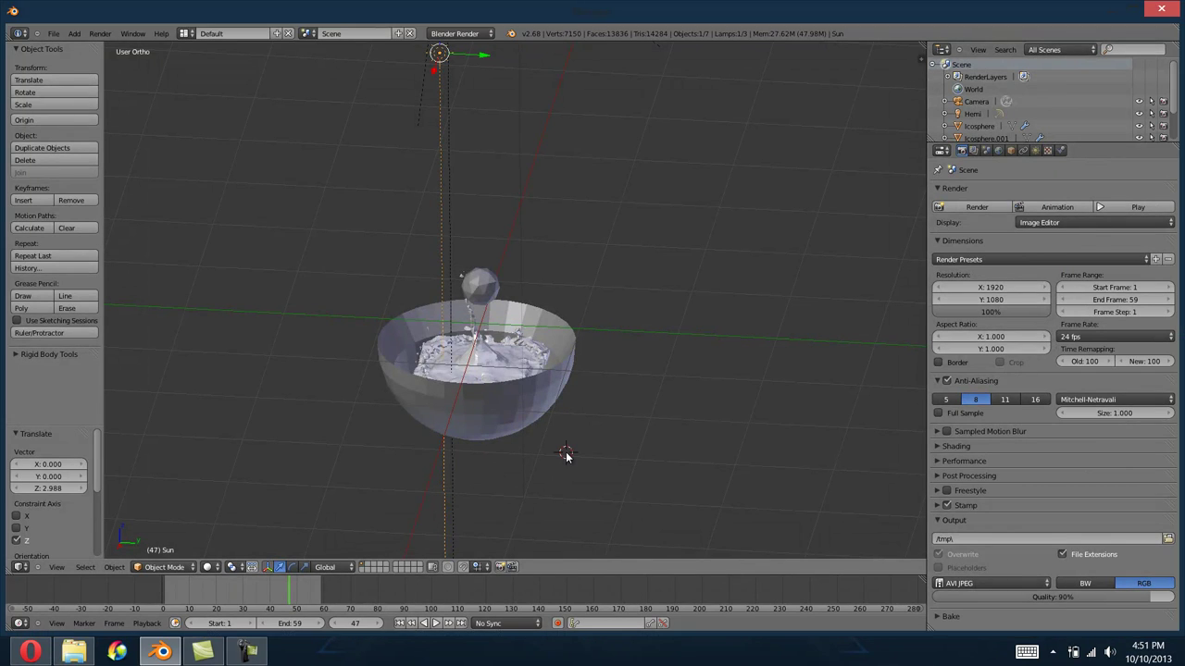
# Render frame 47 as a still image from the Render panel.
pyautogui.scroll(2, 566, 455)
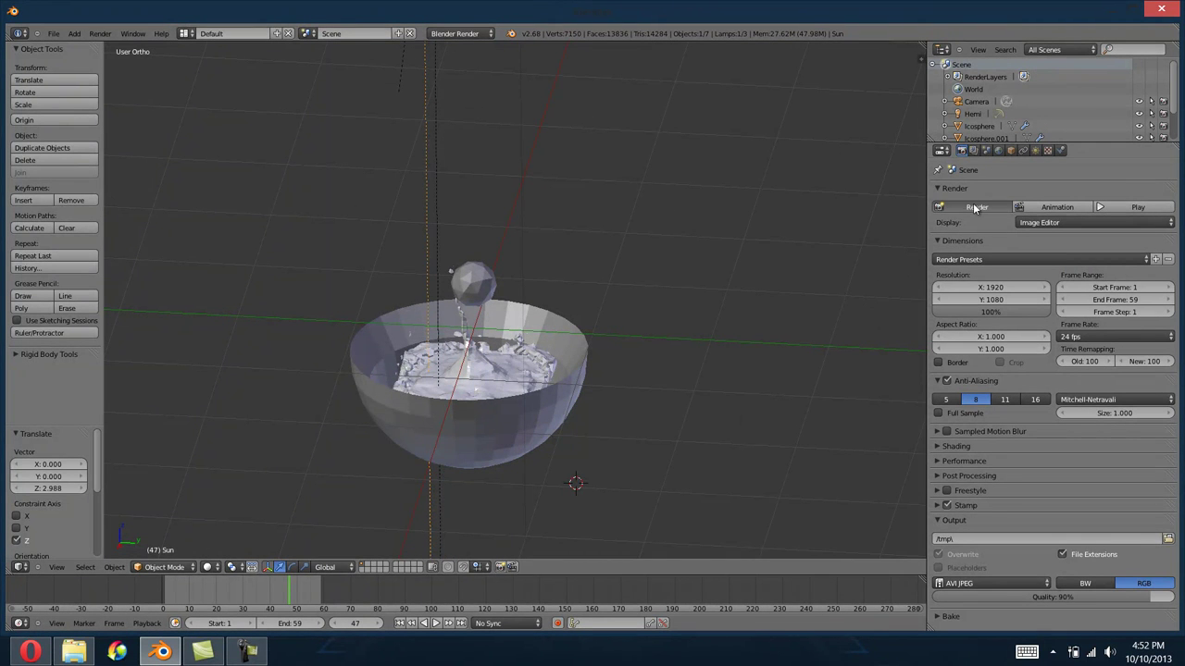
pyautogui.click(973, 206)
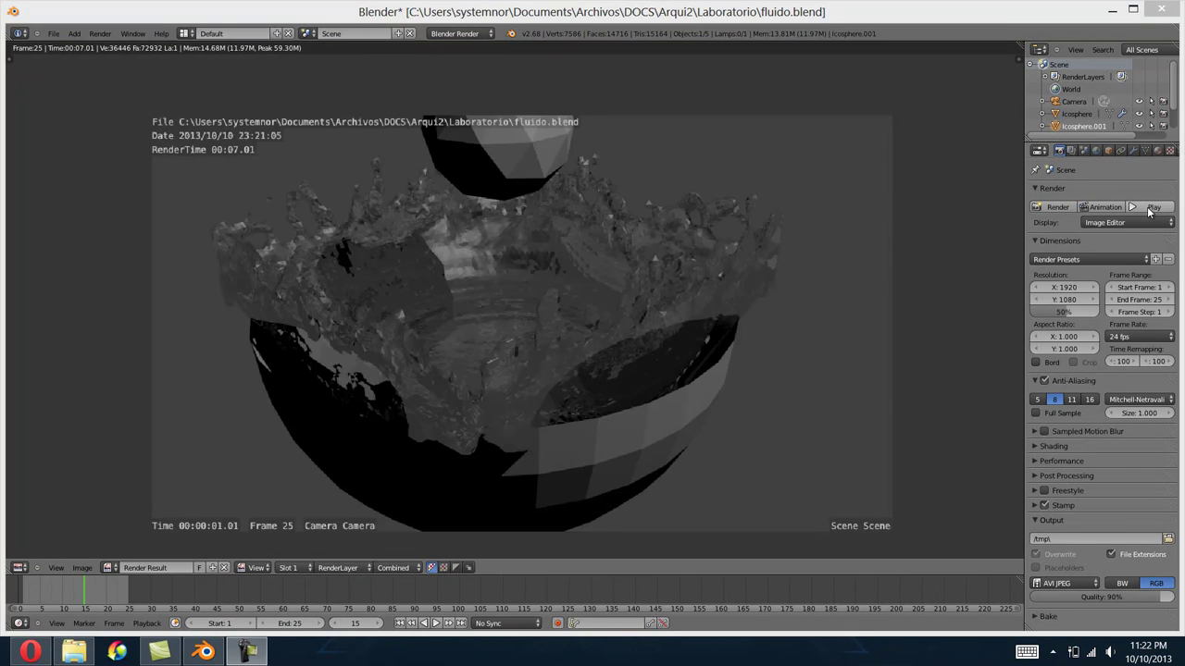
# Play back the rendered 25-frame animation and centre the player window over the render.
pyautogui.click(1148, 212)
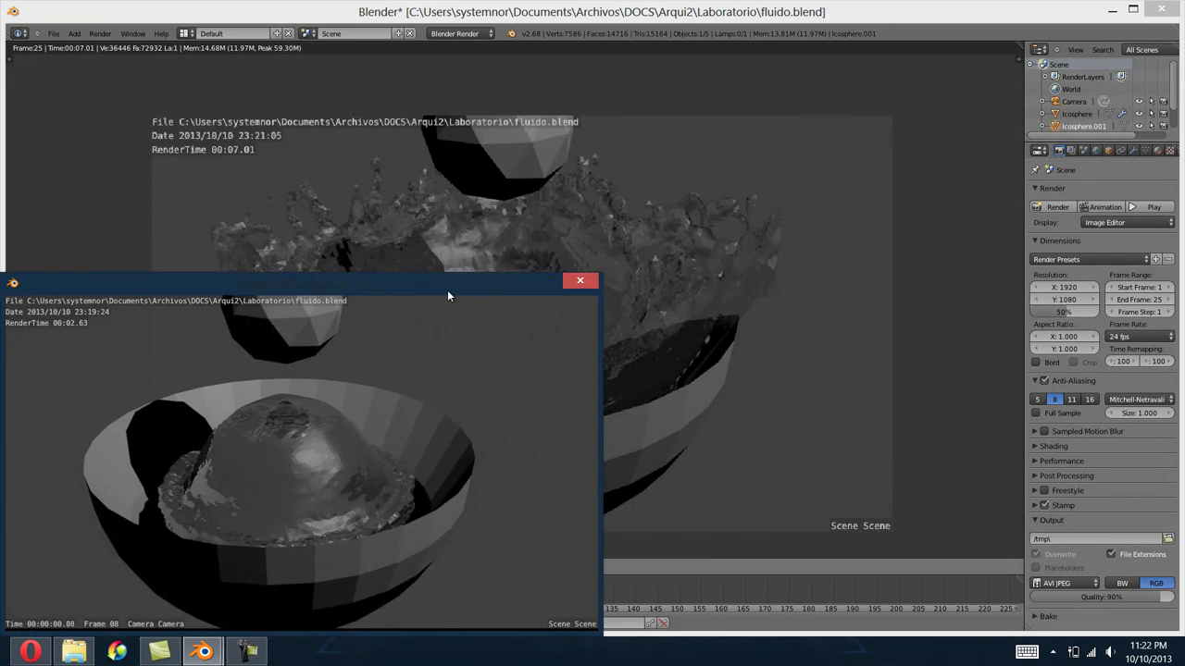
pyautogui.moveTo(417, 295); pyautogui.dragTo(677, 151)
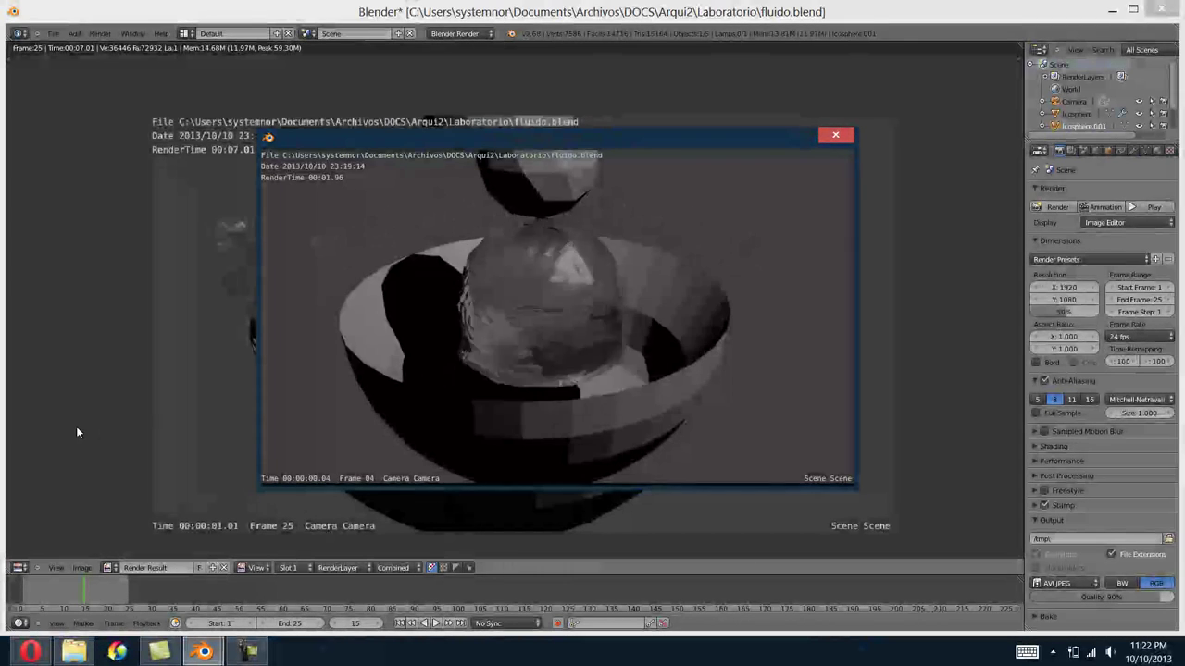